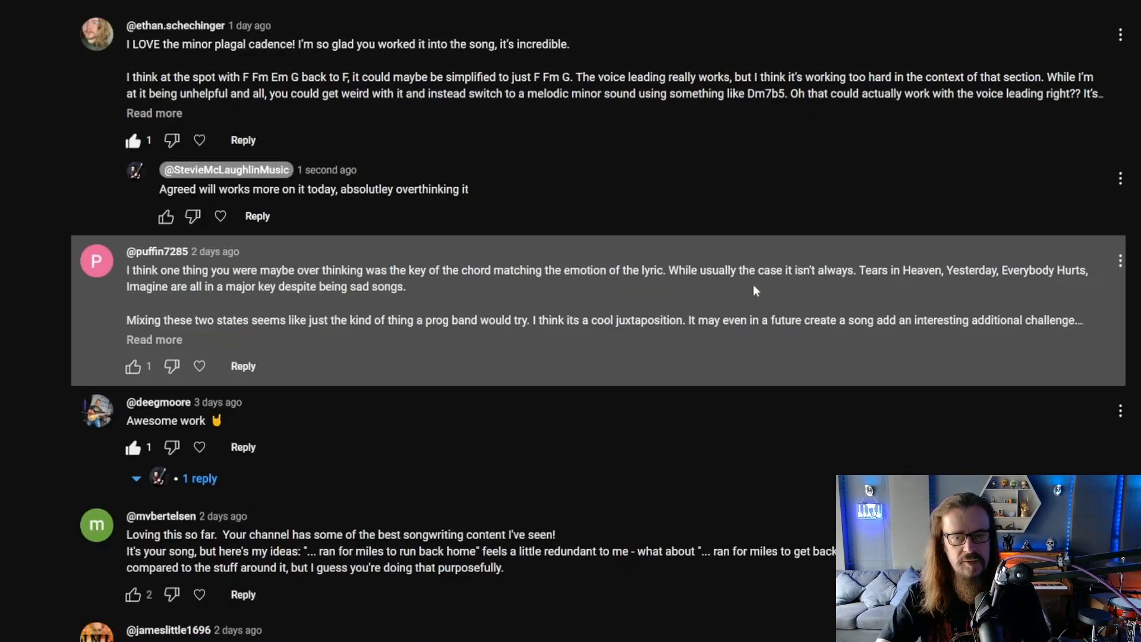
Read through the viewer feedback comments on the song
scroll(937, 290, "down", 3)
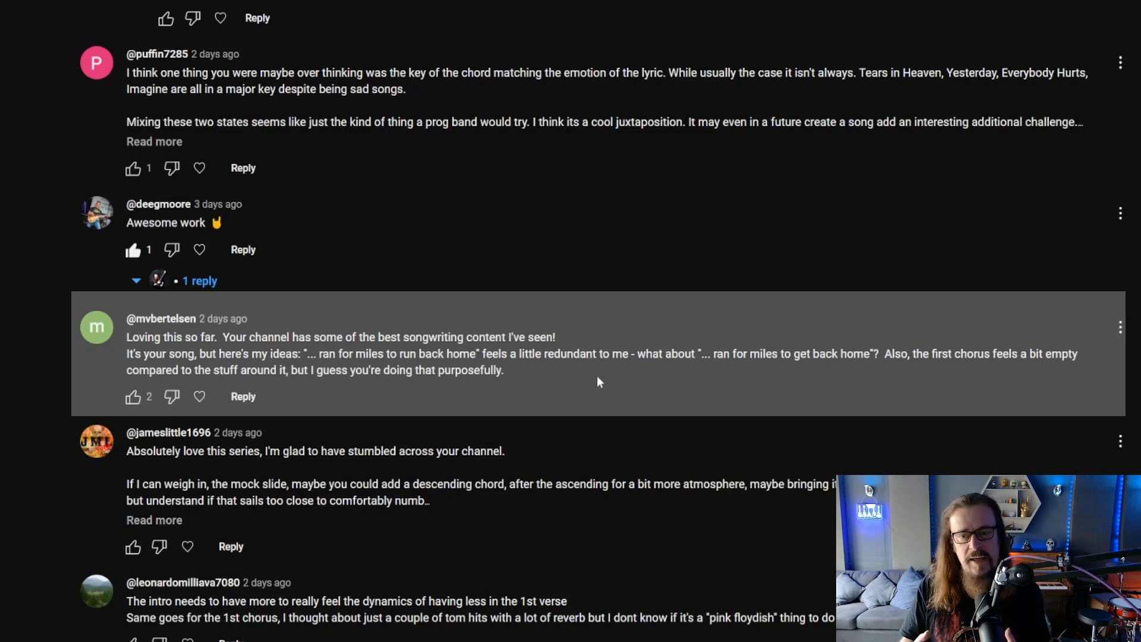
scroll(597, 377, "down", 1)
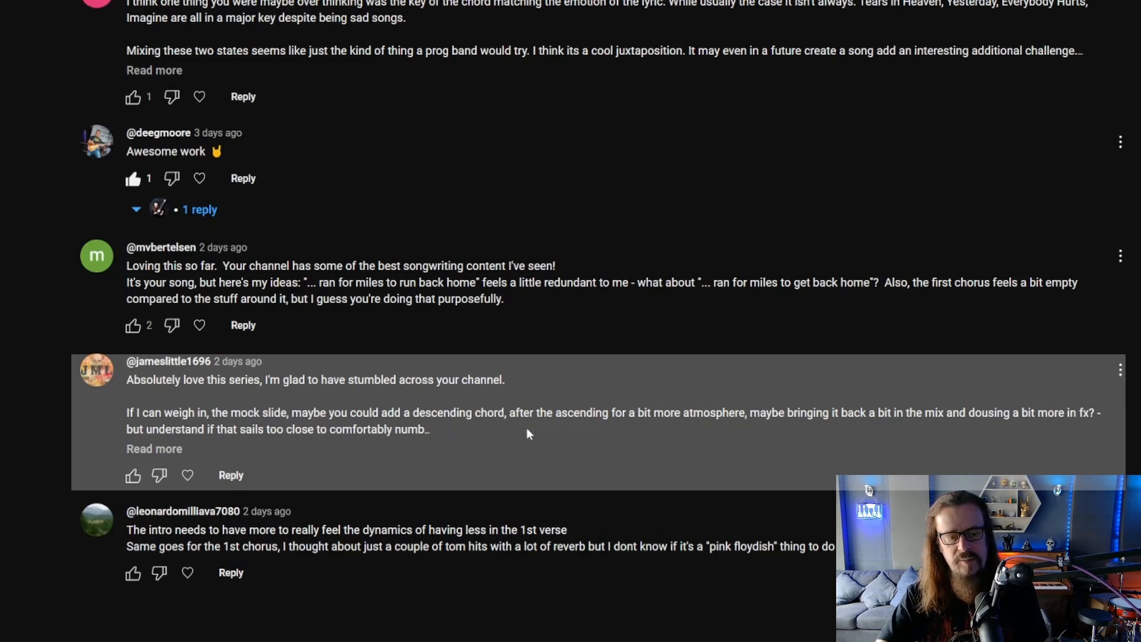
scroll(527, 428, "down", 1)
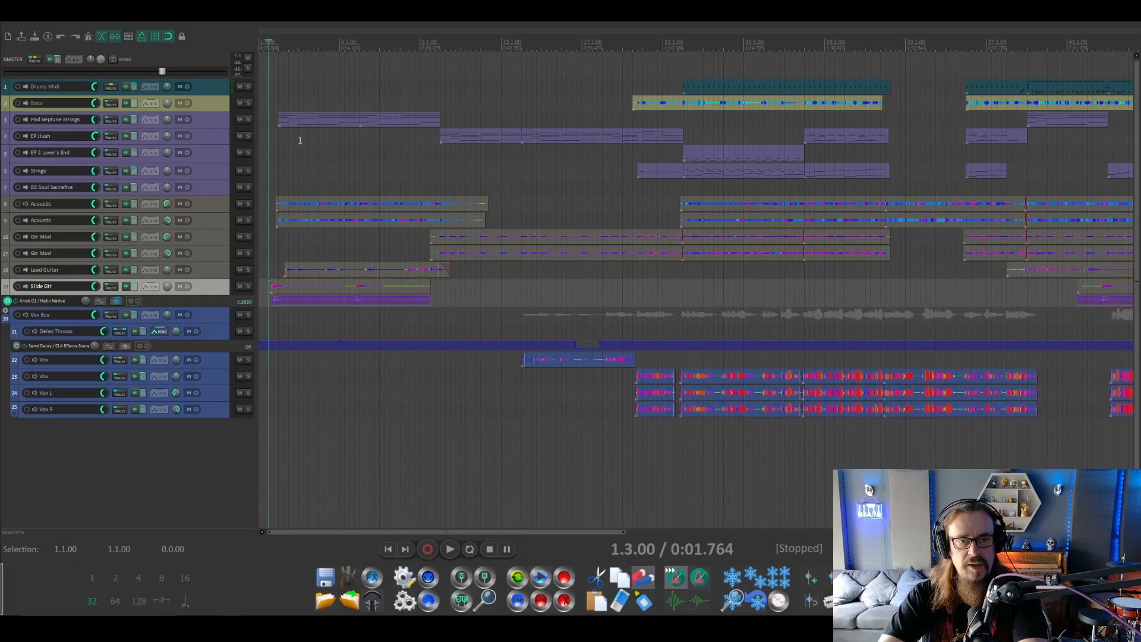
Create an empty MIDI item on the Drums Midi track from 1.3 to about bar 10, open it for editing and play it
left_click_drag(271, 88, 450, 101)
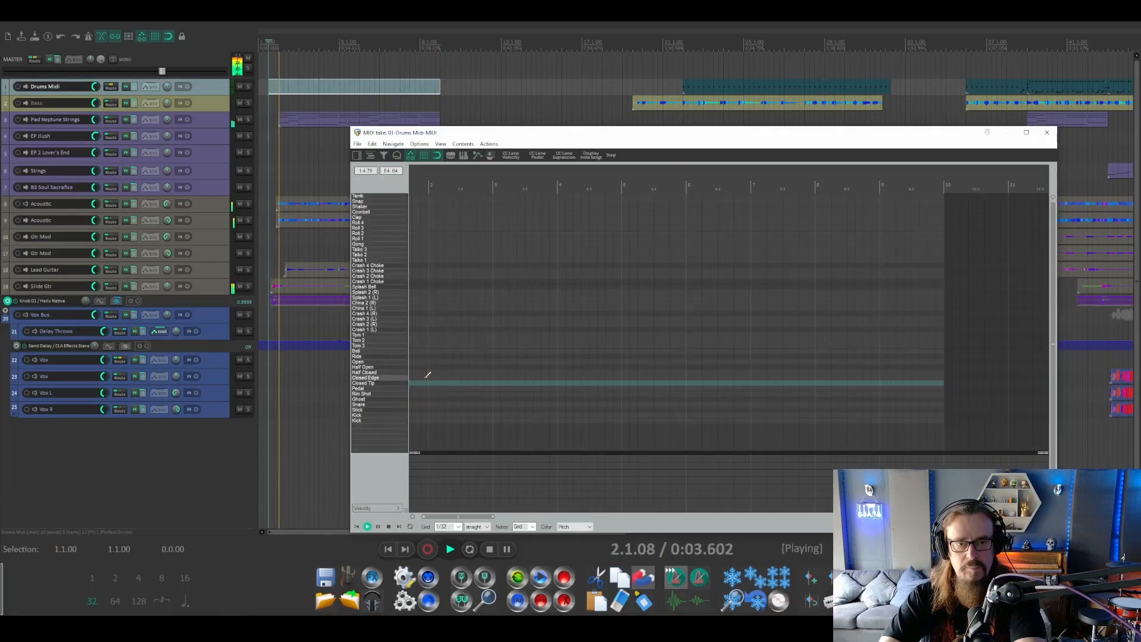
scroll(428, 374, "up", 2)
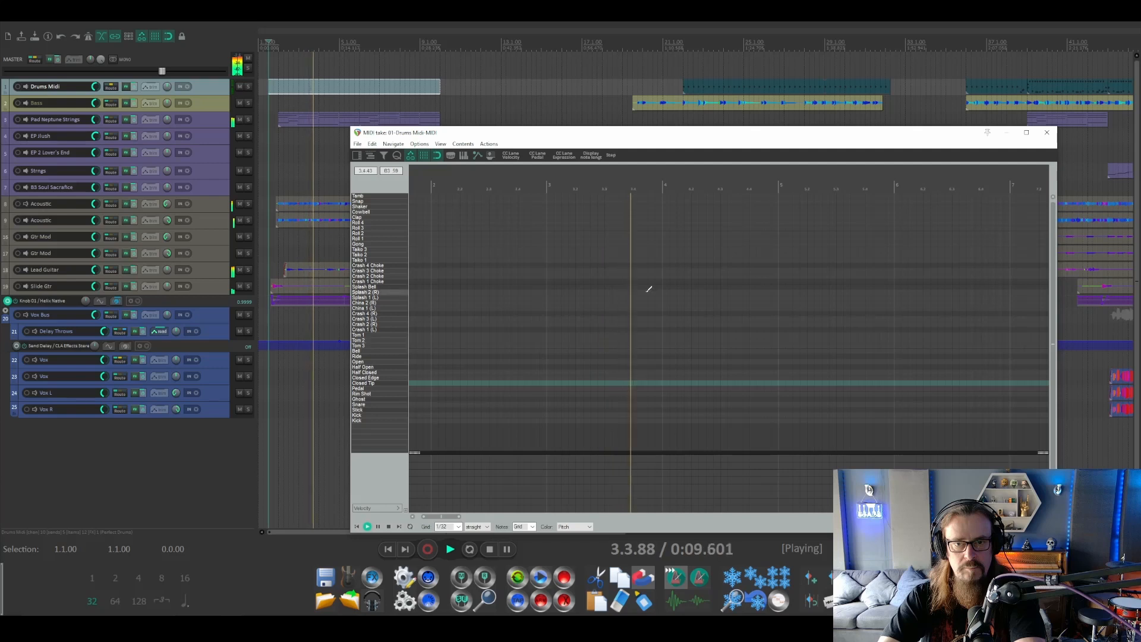
key("space")
Set the grid to 1/16 and add a Tom 1 hit at 3.3.50
left_click(621, 185)
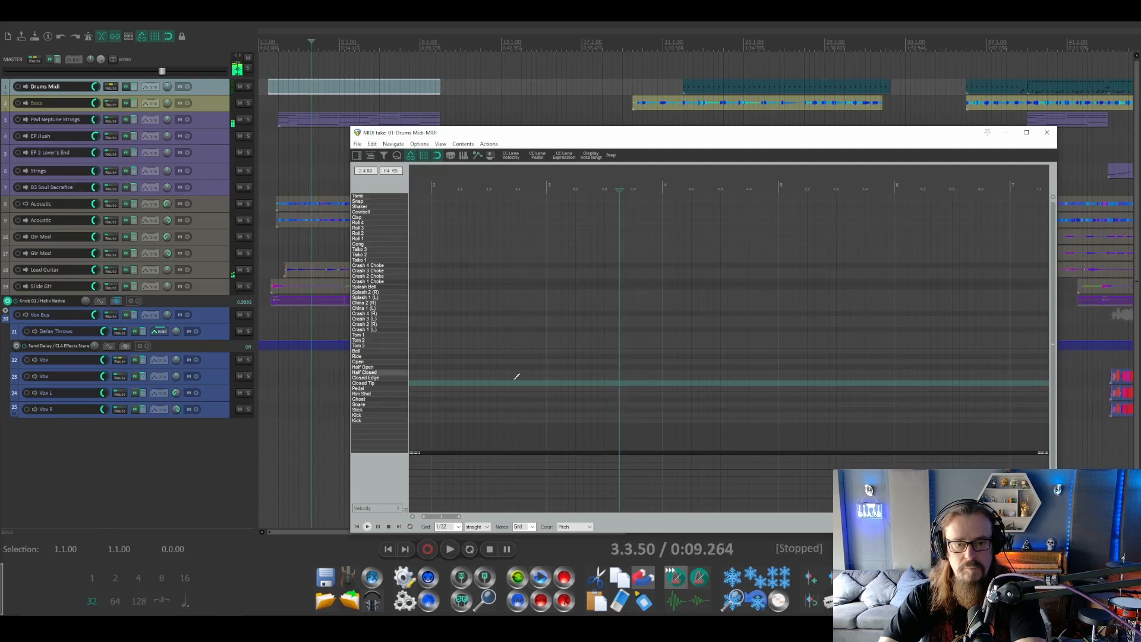
left_click(448, 526)
left_click(443, 558)
left_click(620, 334)
key("space")
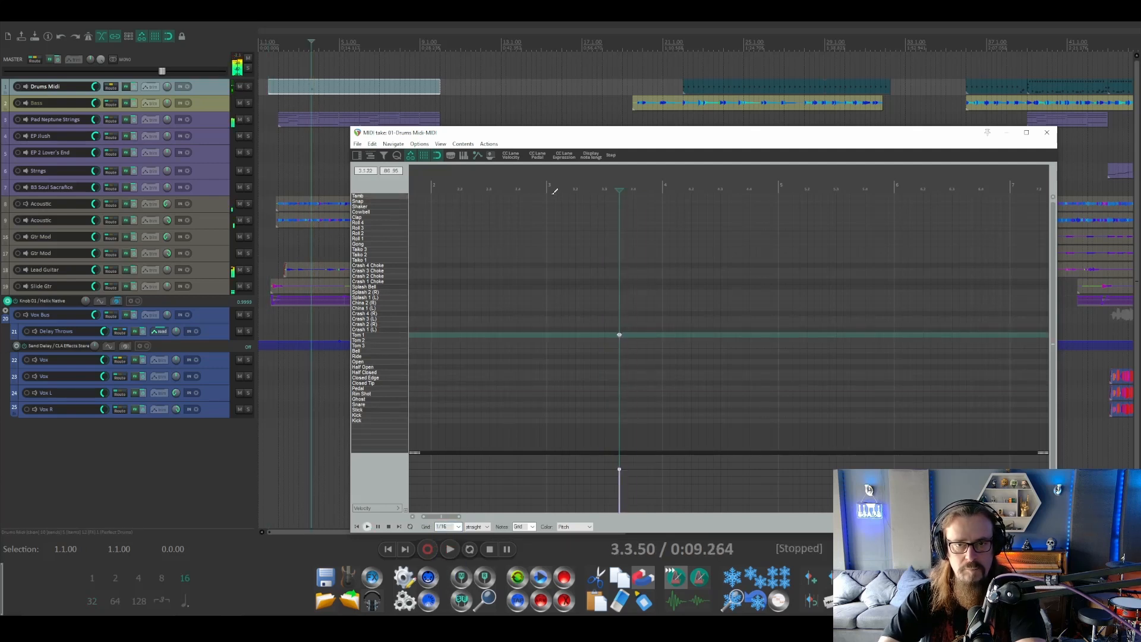
Complete the first tom fill with a Tom 2 hit at 3.4.25 and a Tom 3 hit at bar 4
key("space")
scroll(609, 333, "up", 4)
left_click(449, 526)
left_click(444, 565)
key("space")
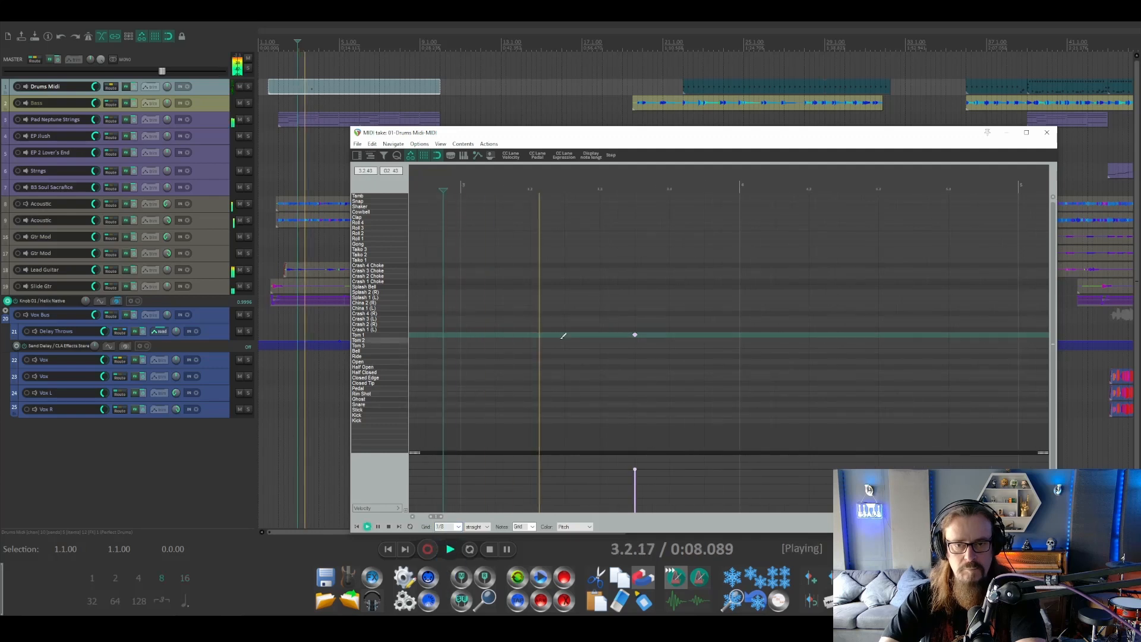
key("space")
double_click(687, 341)
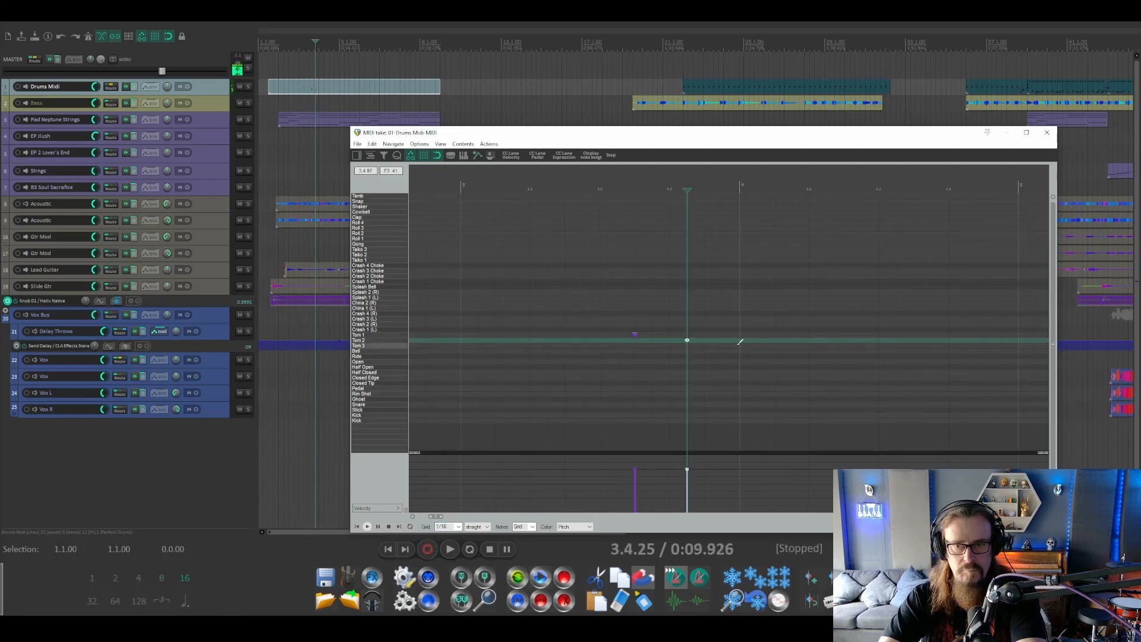
double_click(741, 345)
Play from bar 3 and add a second tom fill: Tom 1 at 7.3.50, Tom 2 at 7.4.25 and Tom 3 at bar 8
left_click(462, 188)
key("space")
scroll(510, 233, "down", 5)
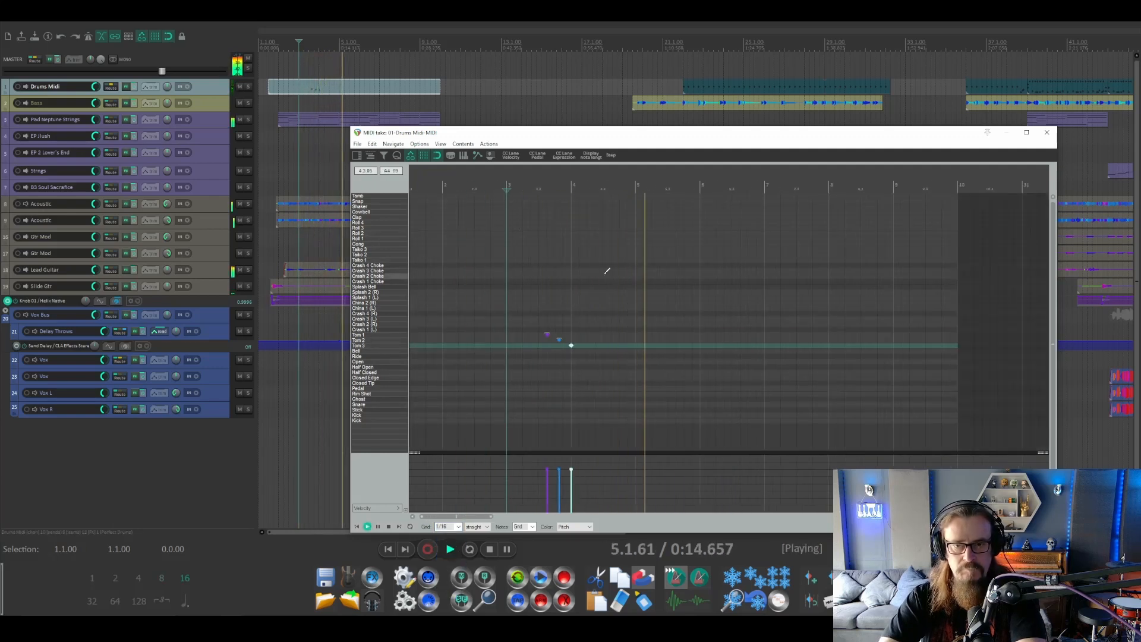
scroll(829, 312, "up", 3)
key("space")
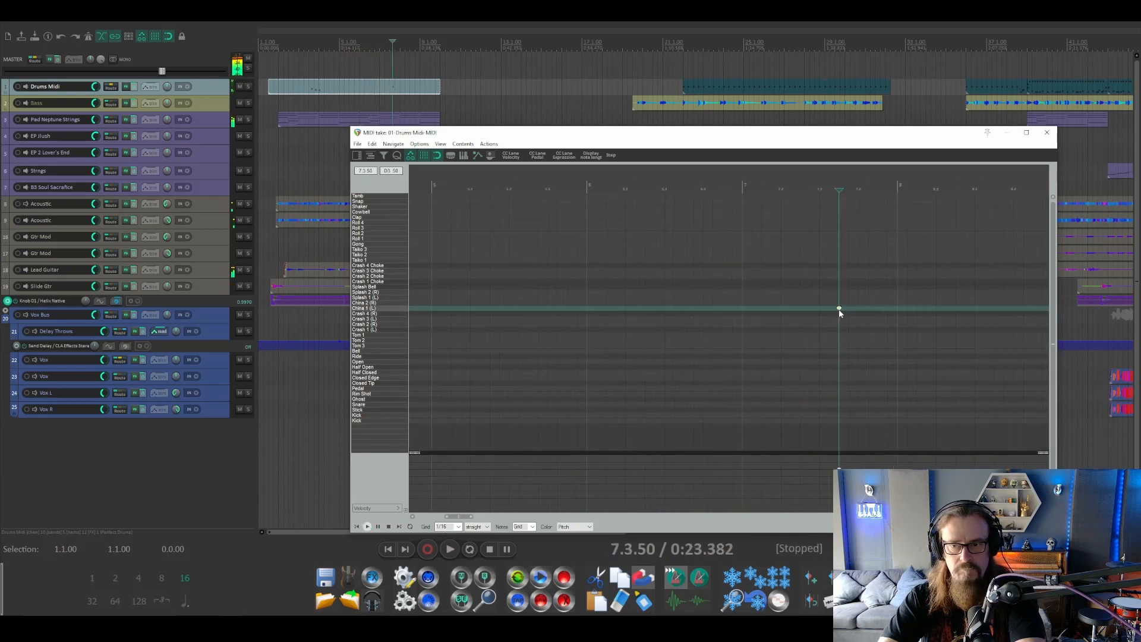
double_click(839, 334)
double_click(869, 340)
left_click(742, 188)
key("space")
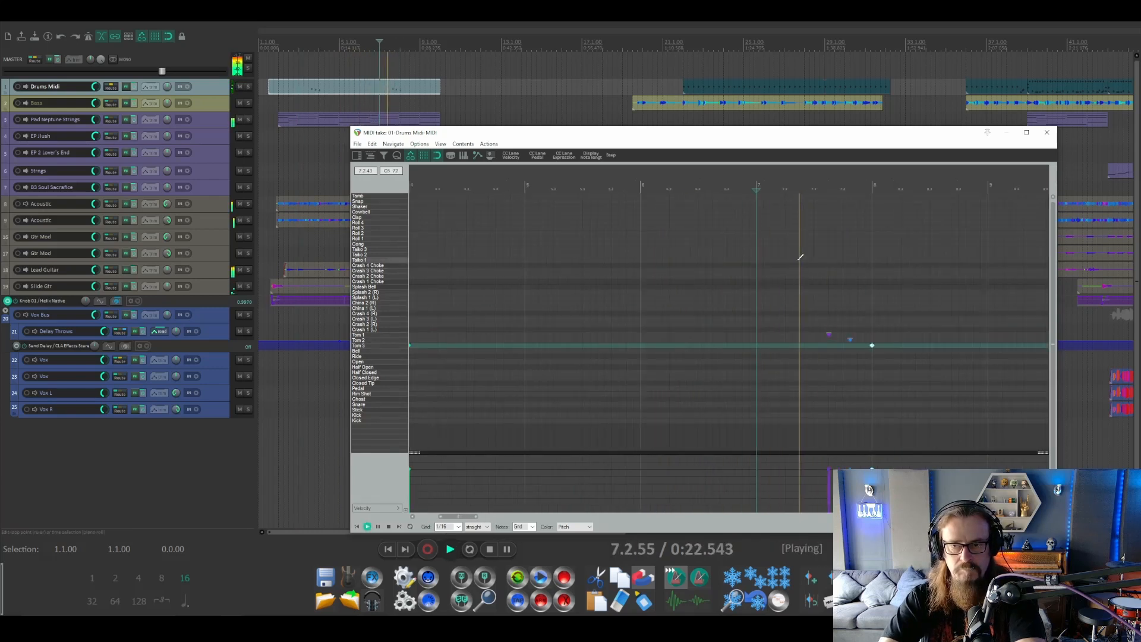
key("space")
Duplicate the Tom 1 and Tom 2 hits of both fills one tom lower, slightly offset on a 1/128 grid
scroll(800, 256, "down", 4)
scroll(506, 306, "up", 3)
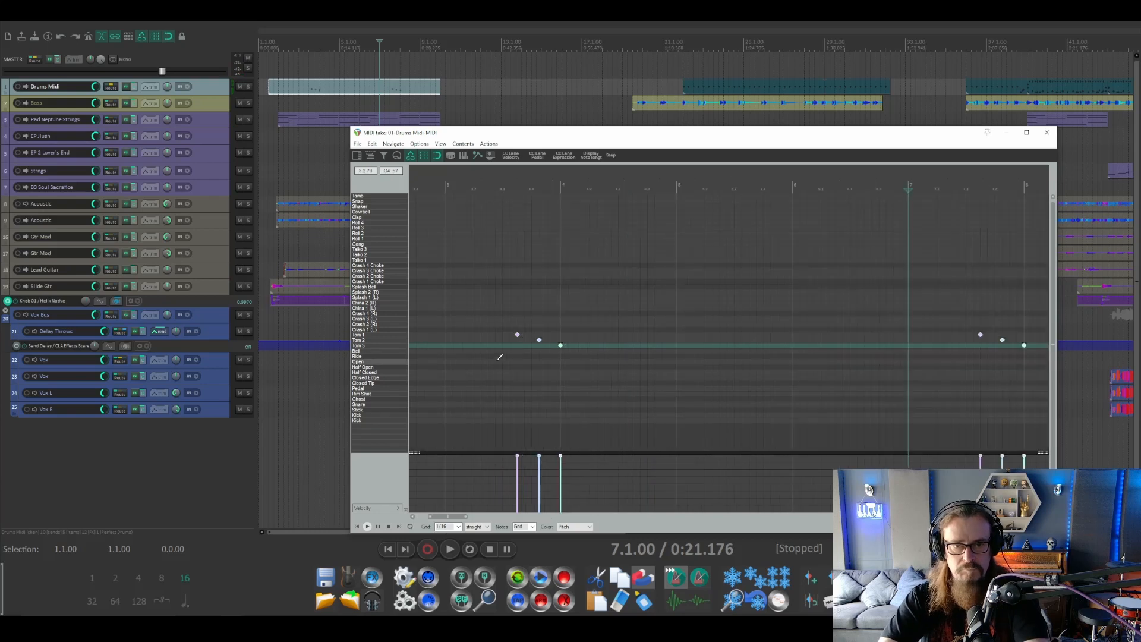
left_click_drag(508, 305, 1011, 342)
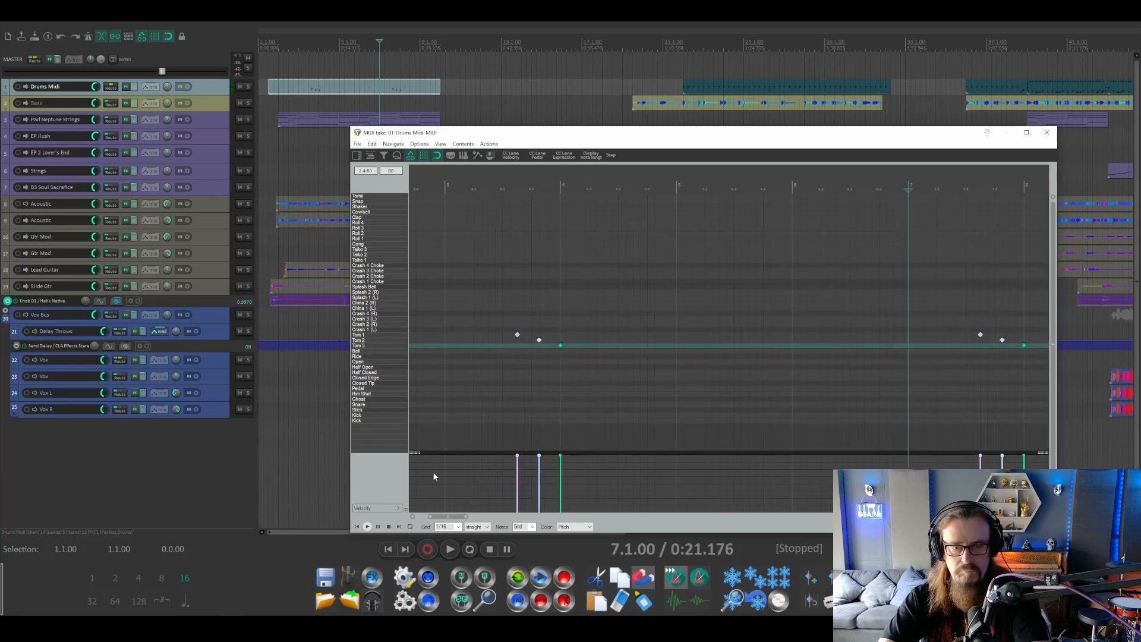
left_click(458, 527)
left_click(445, 534)
scroll(504, 362, "up", 3)
left_click_drag(546, 335, 548, 344)
scroll(540, 269, "down", 3)
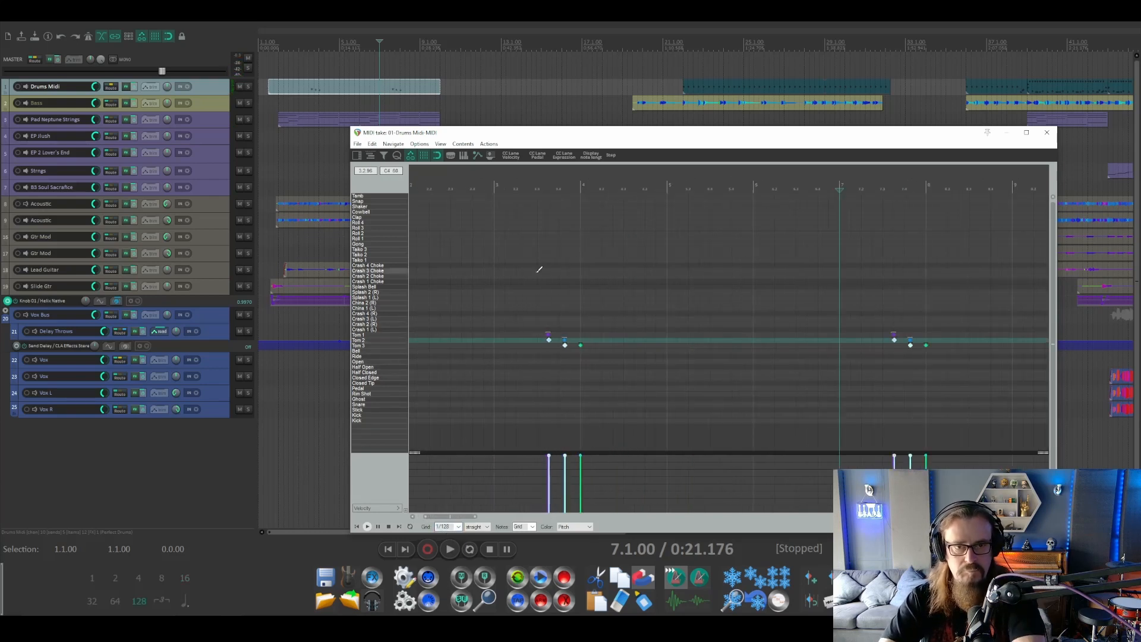
Audition the Taiko sounds and add Taiko 3 hits just after the start of bar 4 and at bar 9
left_click(398, 249)
left_click(404, 260)
left_click(404, 249)
double_click(583, 250)
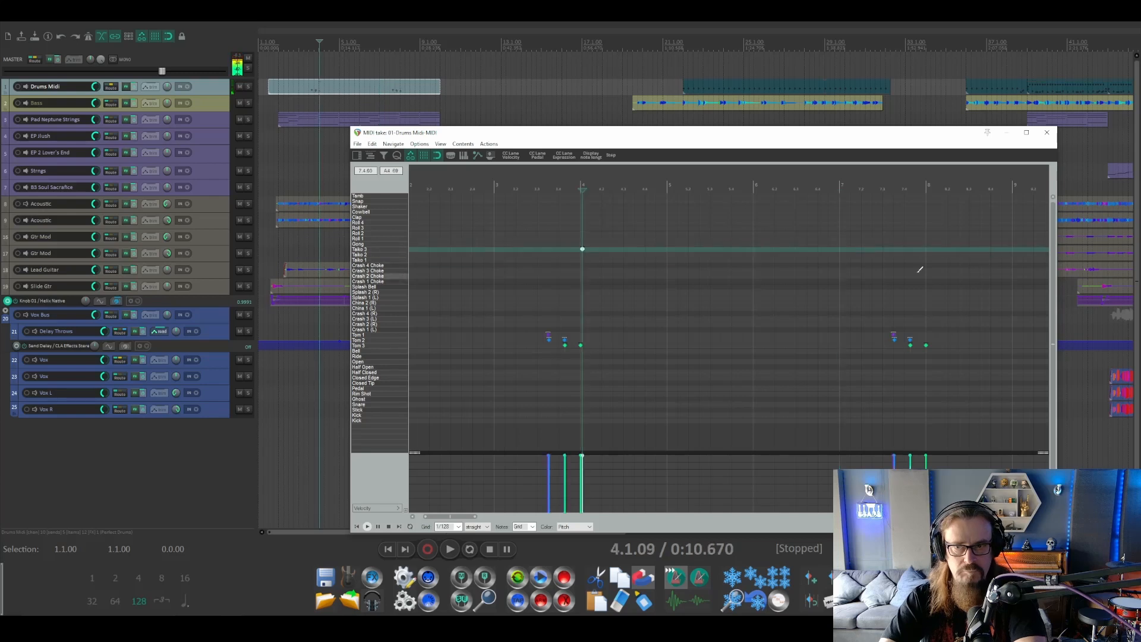
double_click(1013, 249)
Set the grid to 1/8 and quantize the Taiko 3 hit near bar 4
scroll(667, 244, "down", 2)
left_click_drag(585, 234, 636, 245)
left_click(460, 528)
left_click(445, 561)
key("q")
left_click(596, 280)
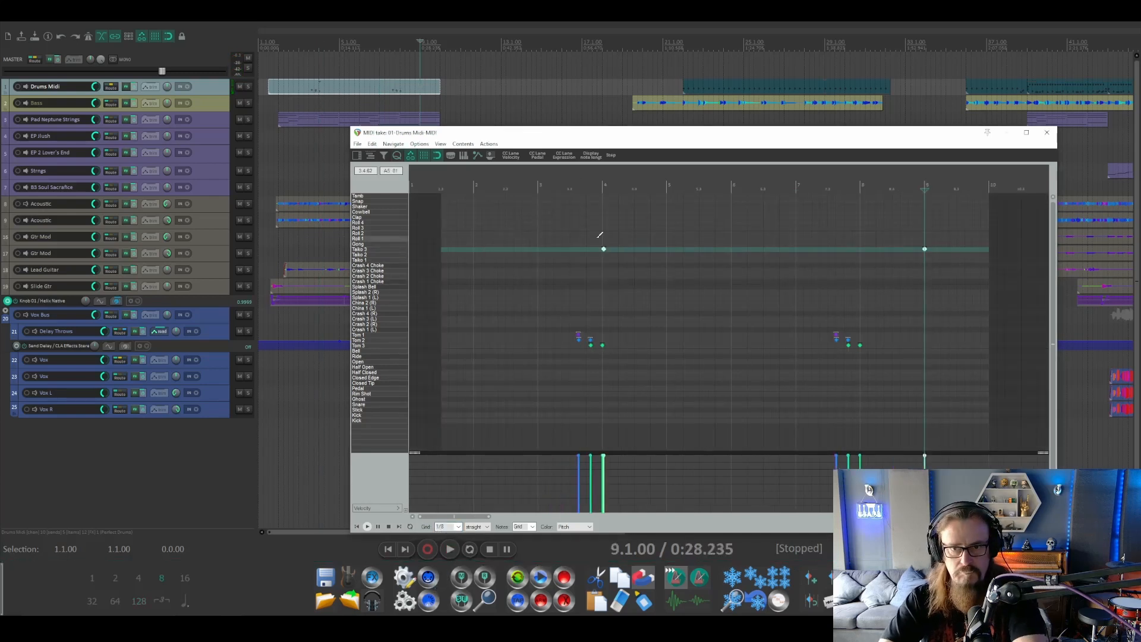
Move the Taiko 3 hit from bar 9 to bar 8 and play the part from 1.3.50
left_click_drag(924, 250, 861, 250)
left_click(449, 185)
key("space")
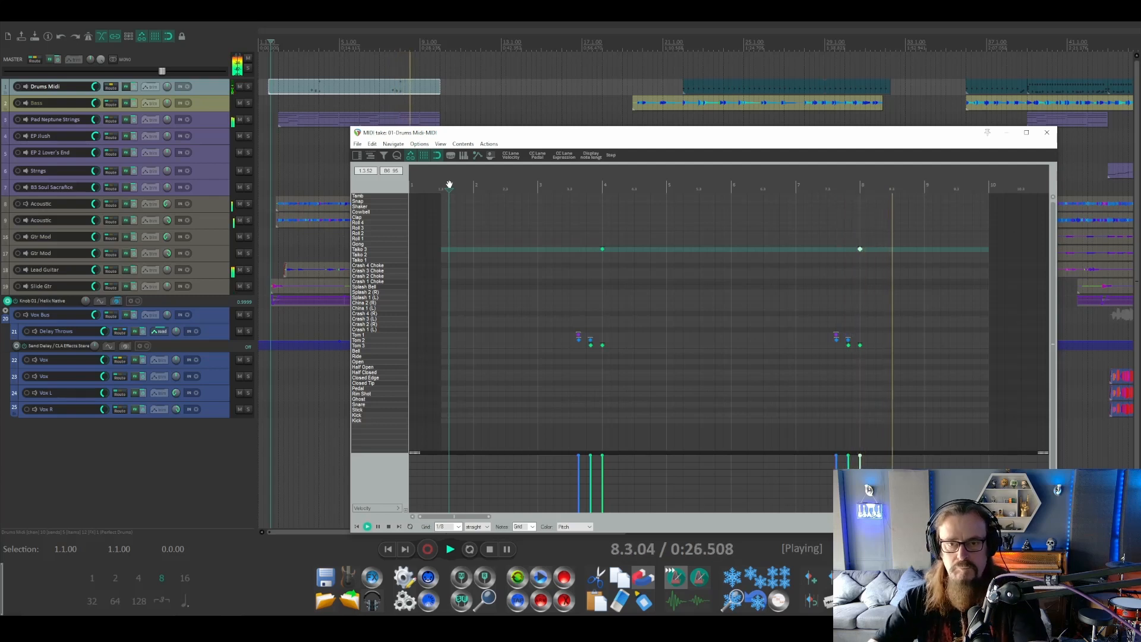
key("space")
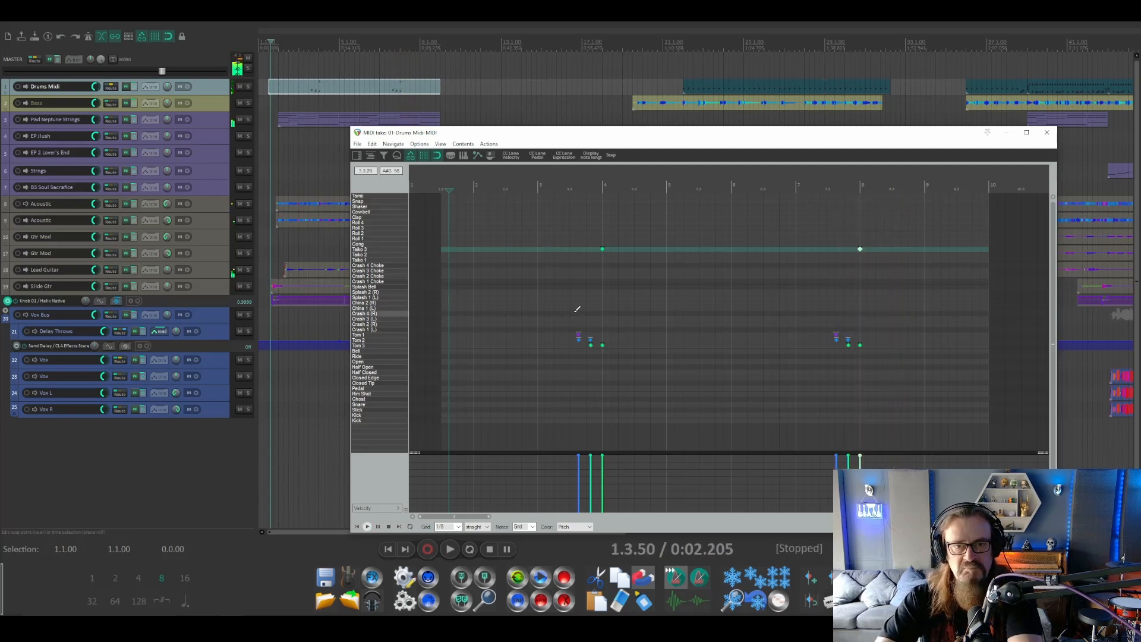
Add a Taiko 1 hit at 3.3.50 and a Taiko 2 hit at 3.4.25, matching the tom fill's rhythm
left_click_drag(570, 303, 881, 353)
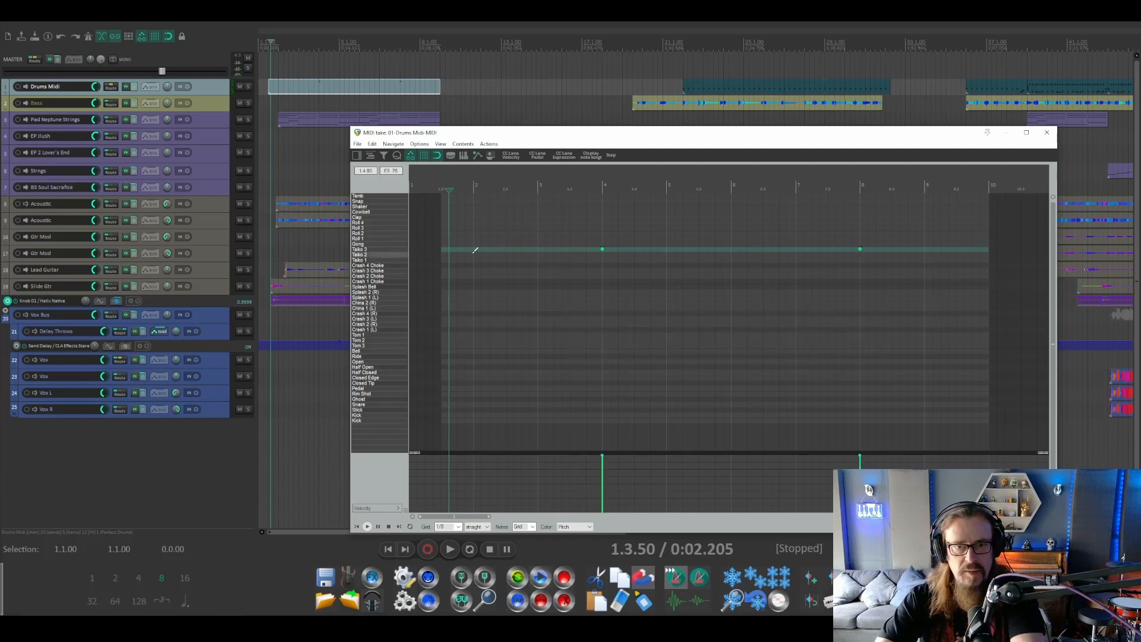
scroll(547, 208, "up", 5)
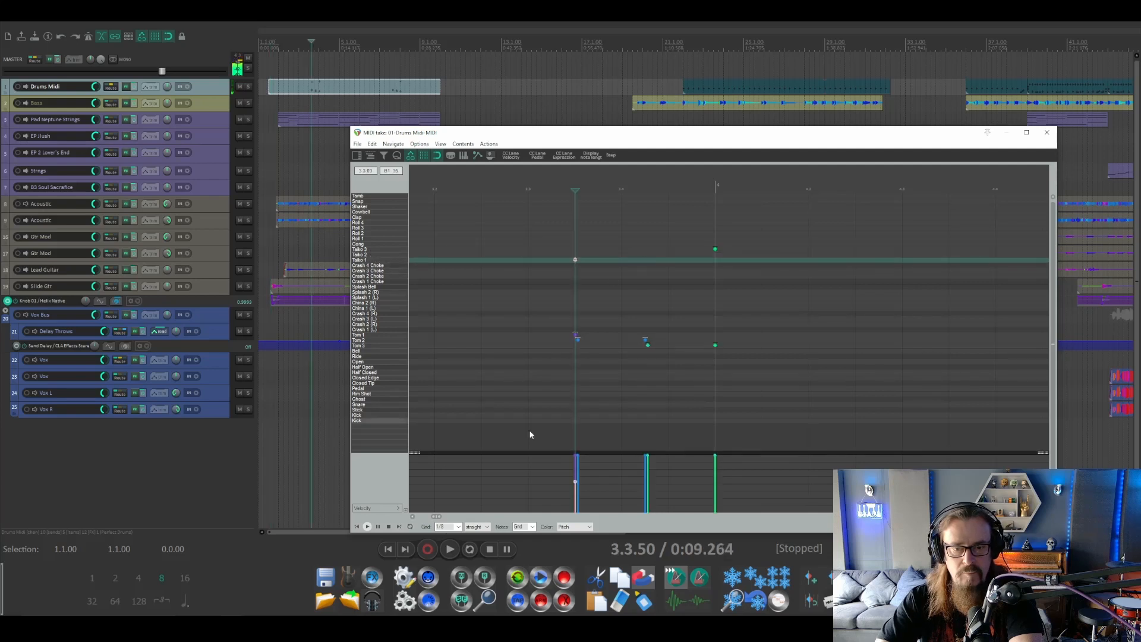
left_click(447, 527)
left_click(445, 553)
left_click(646, 255)
Delete the first tom fill before bar 4 and play the Taiko fill from bar 3
left_click_drag(562, 308, 769, 377)
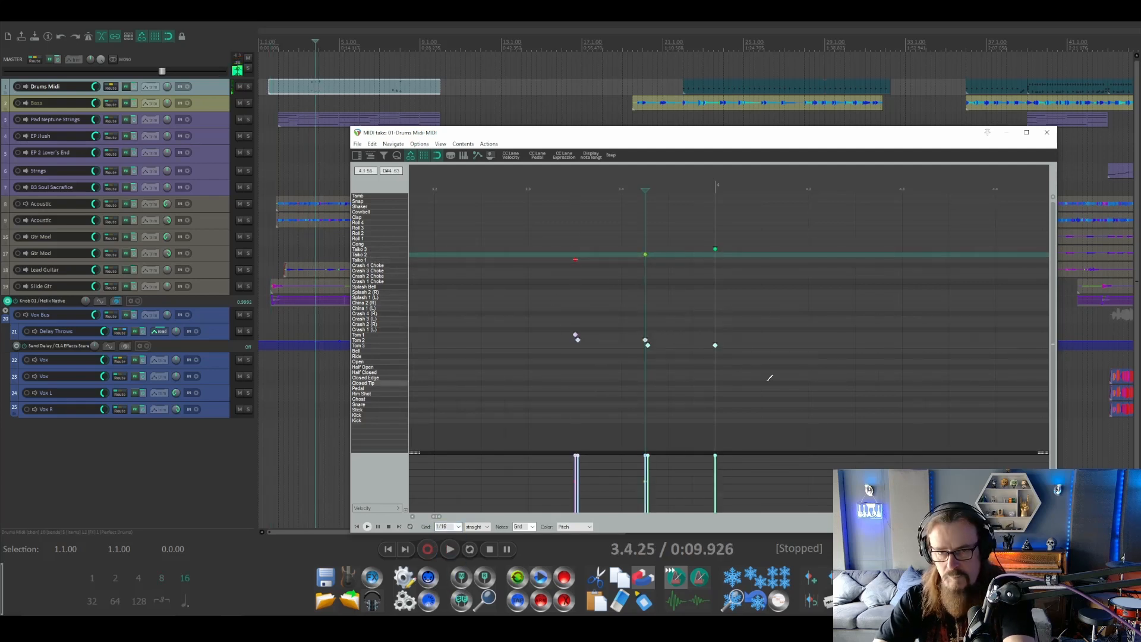
scroll(531, 342, "down", 5)
left_click_drag(566, 340, 1031, 341)
left_click(473, 321)
key("space")
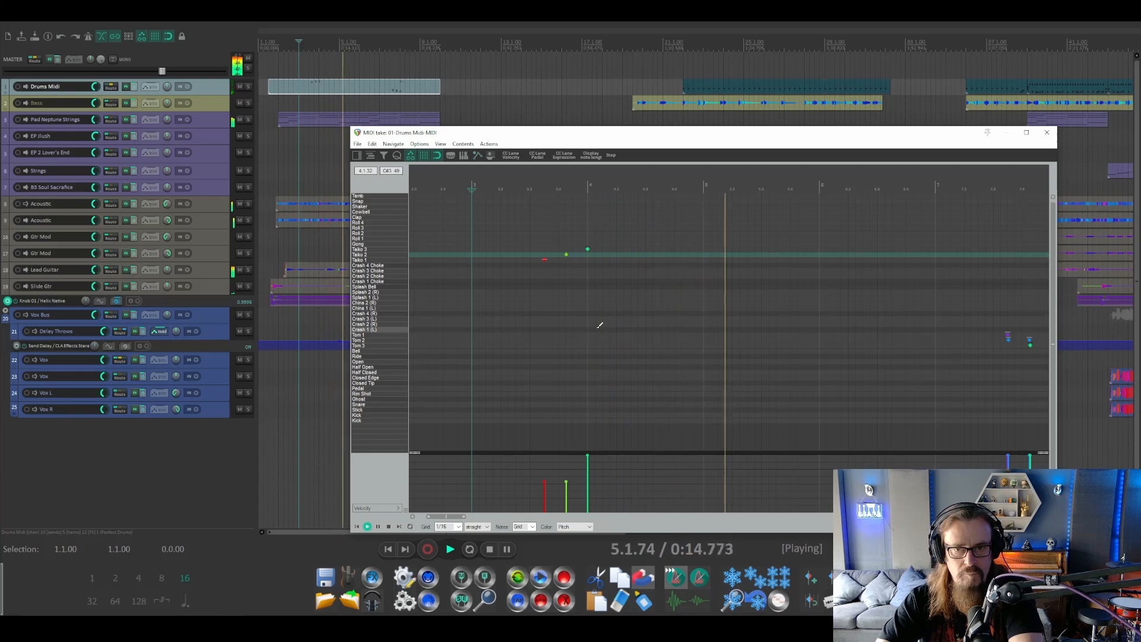
Stop playback and add a Taiko 3 hit at bar 6
key("space")
left_click(820, 249)
scroll(821, 249, "down", 3)
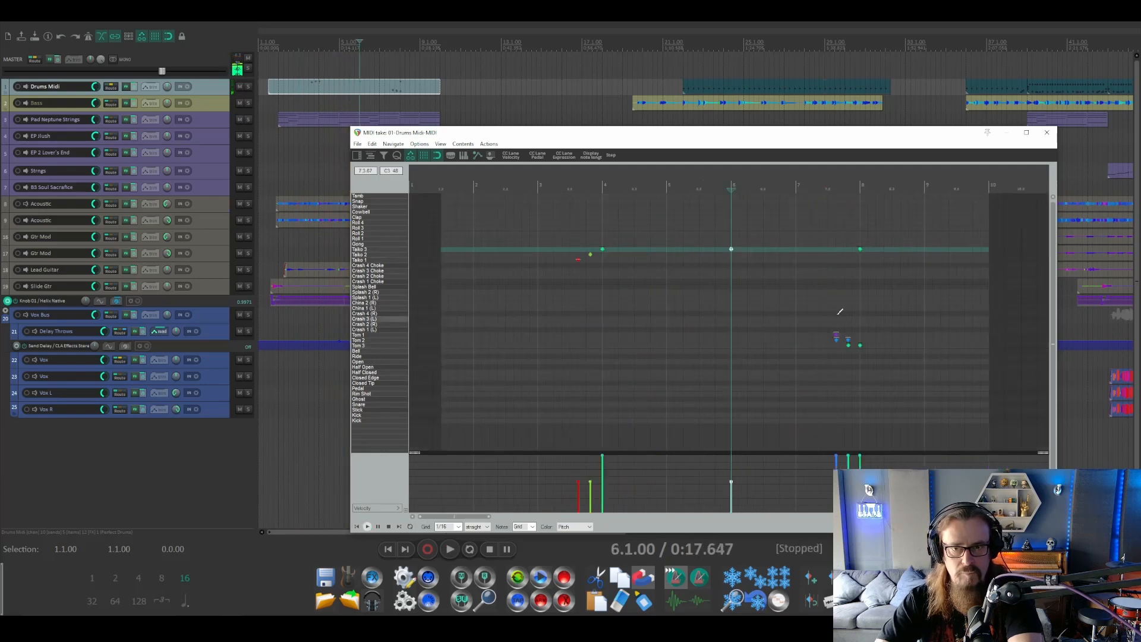
Replace the second tom fill with a pasted copy of the Taiko 1, 2 and 3 fill leading into bar 8
left_click_drag(828, 315, 870, 358)
key("Delete")
left_click_drag(854, 228, 874, 268)
left_click(799, 186)
key("ctrl+v")
key("space")
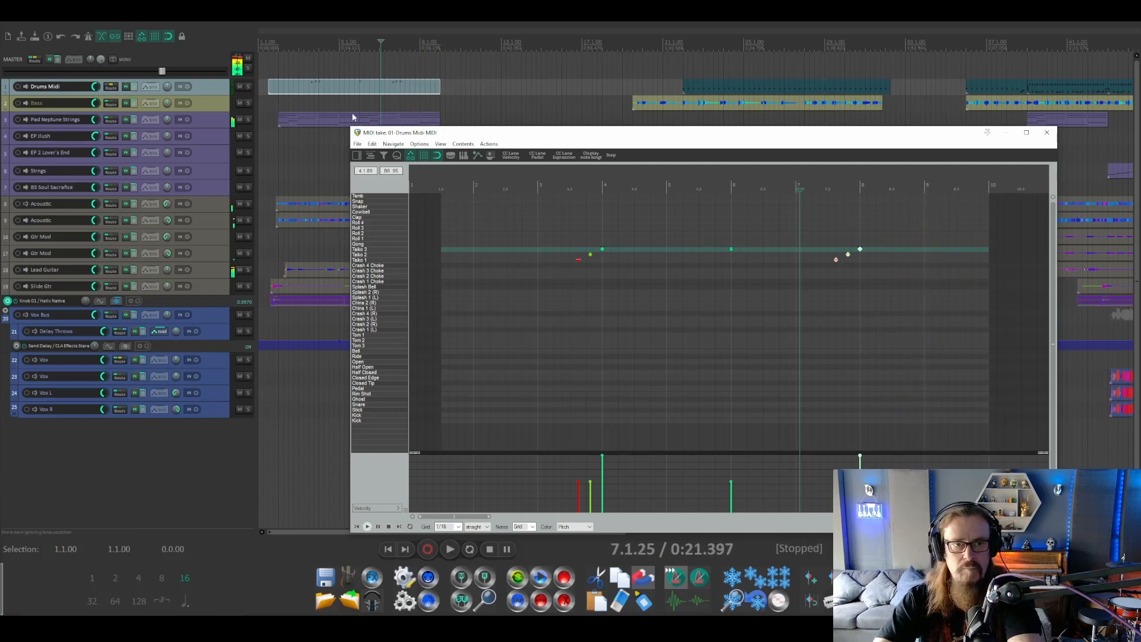
Add a Taiko 3 hit at bar 2 and slightly lower the velocities of the Taiko 3 hits at bars 4 and 8
left_click(474, 249)
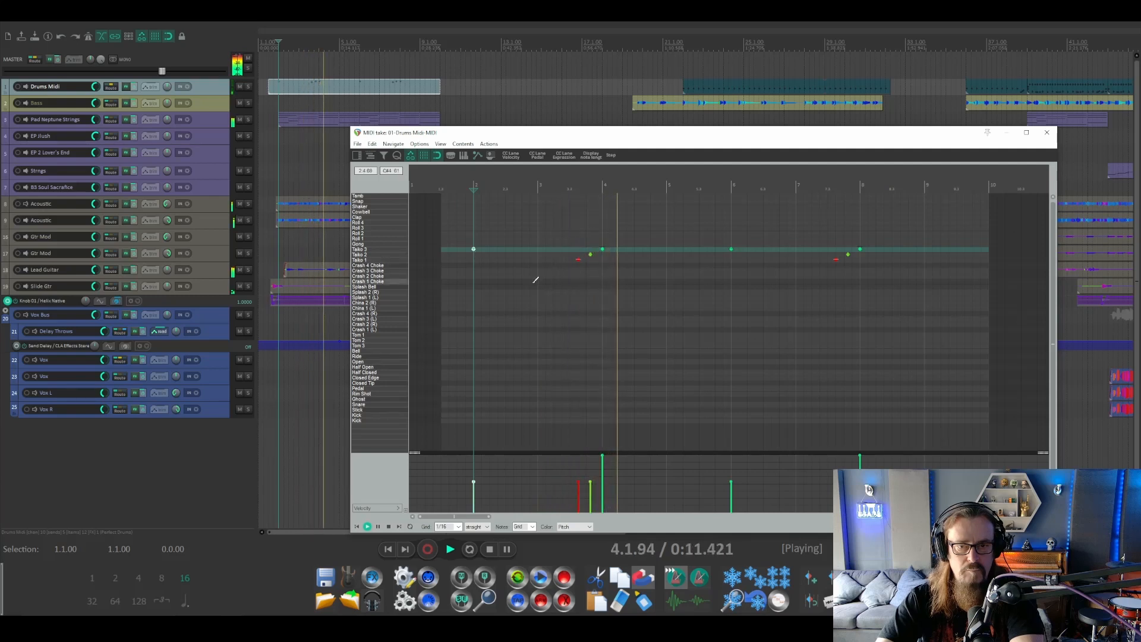
left_click_drag(603, 457, 603, 465)
left_click(860, 458)
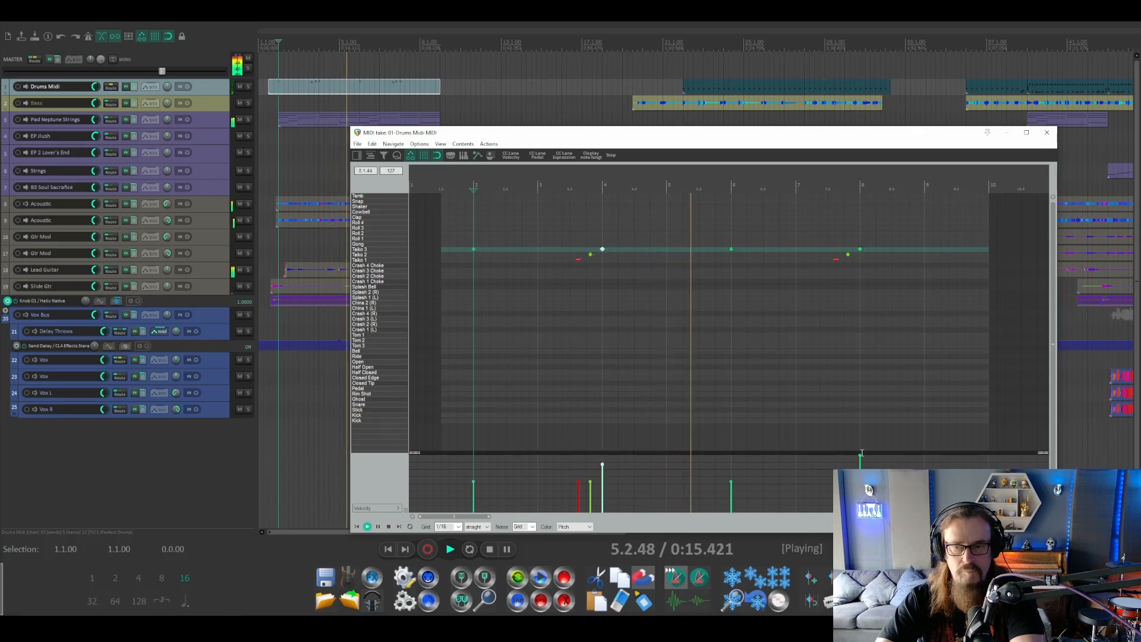
left_click_drag(860, 458, 860, 463)
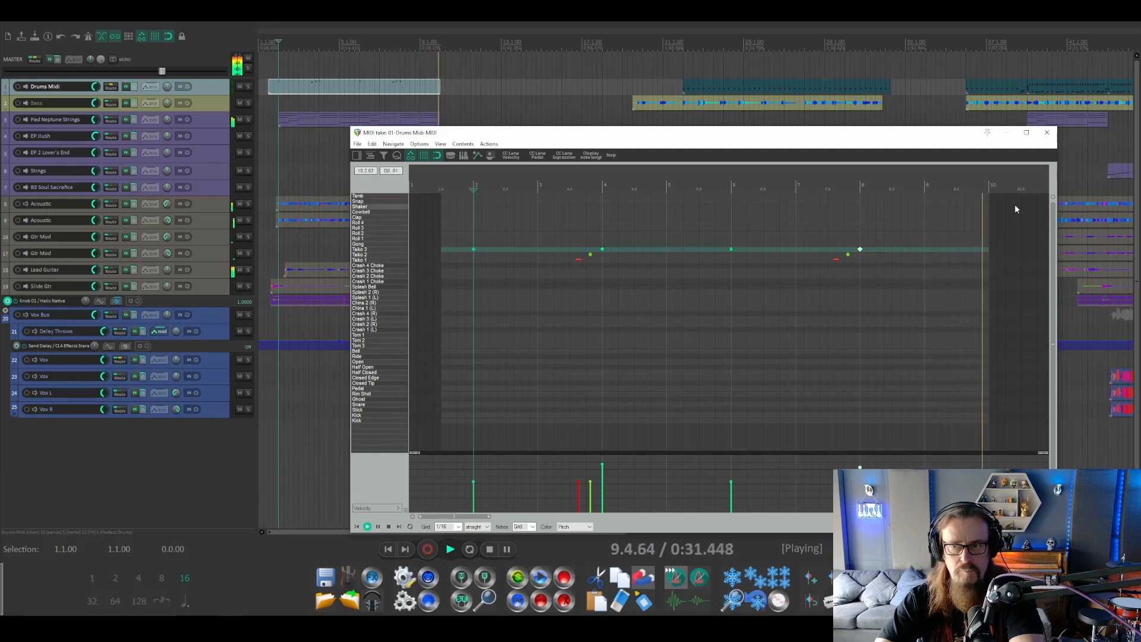
key("space")
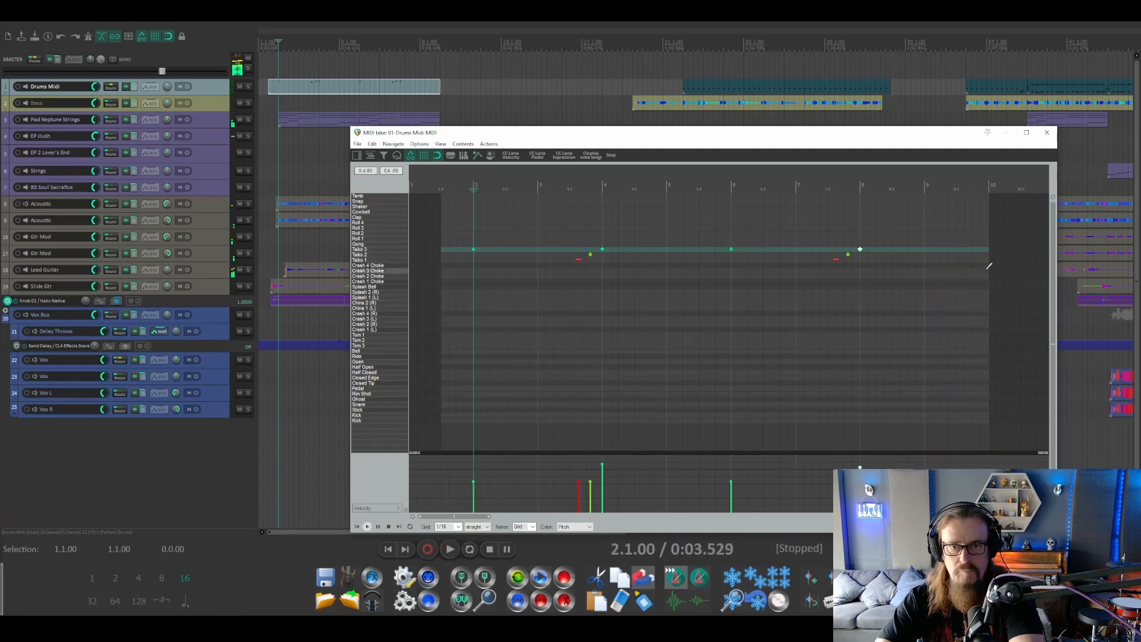
Play the arrangement from its beginning and open the glued Drums Midi item in the MIDI editor
left_click(271, 48)
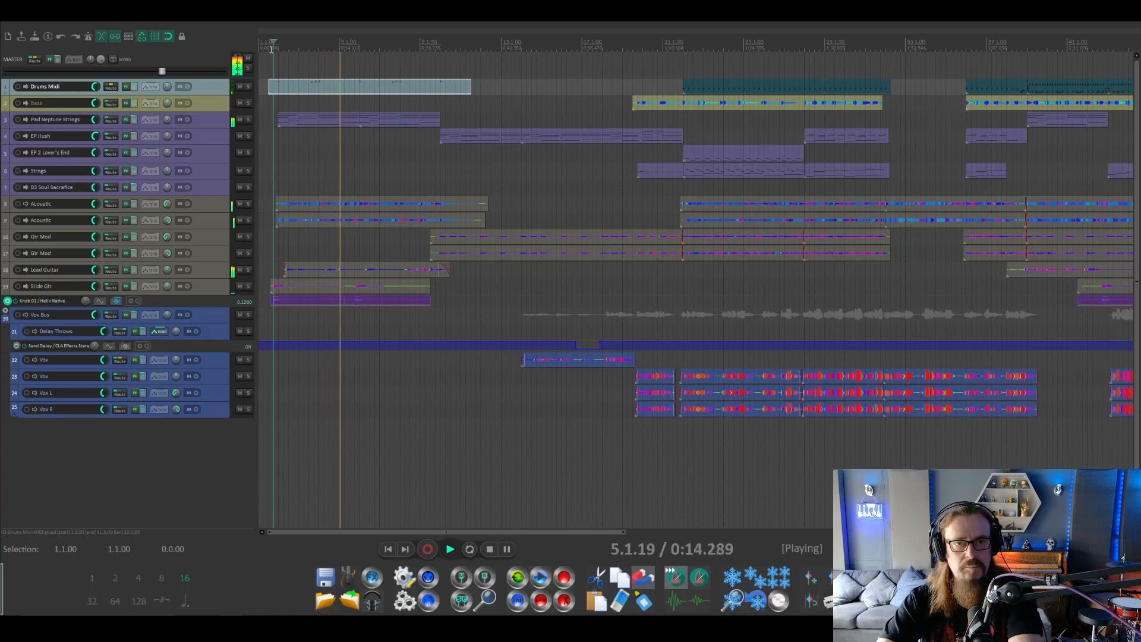
key("space")
double_click(311, 94)
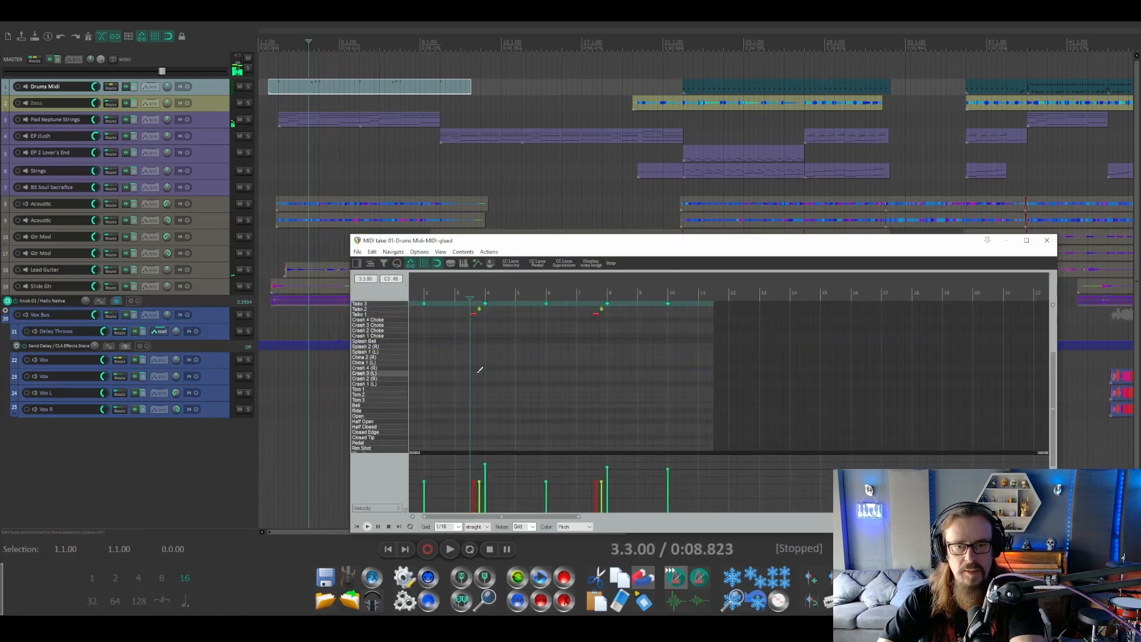
Layer Tom 1 at 3.3.50, Tom 2 at 3.4.25 and Tom 3 at bar 4 under the first Taiko fill
scroll(480, 370, "up", 4)
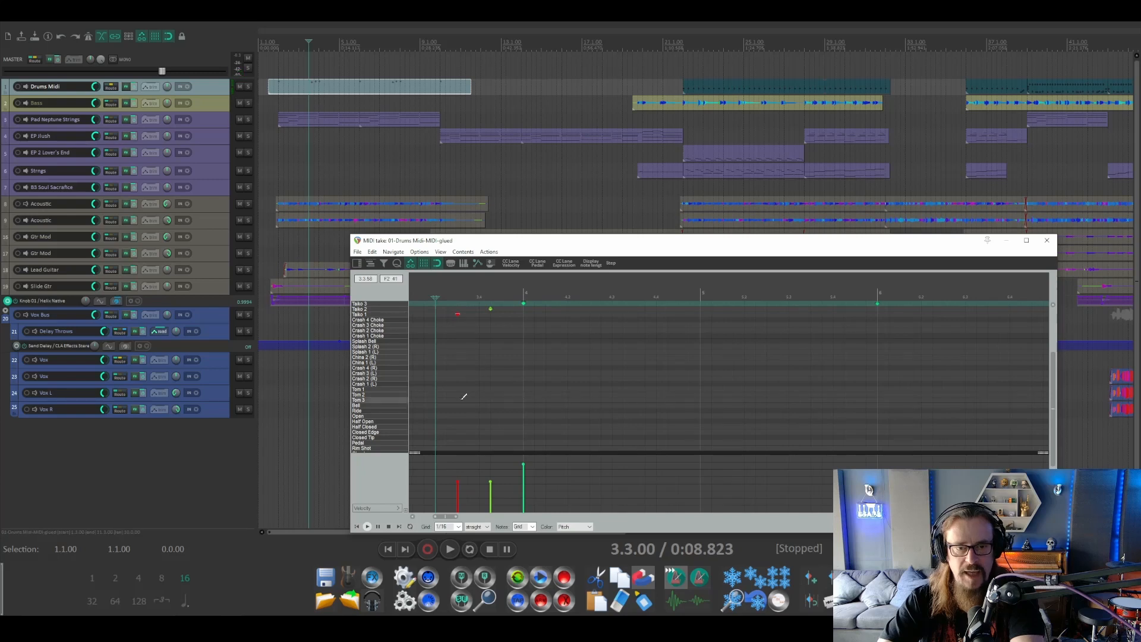
left_click(458, 389)
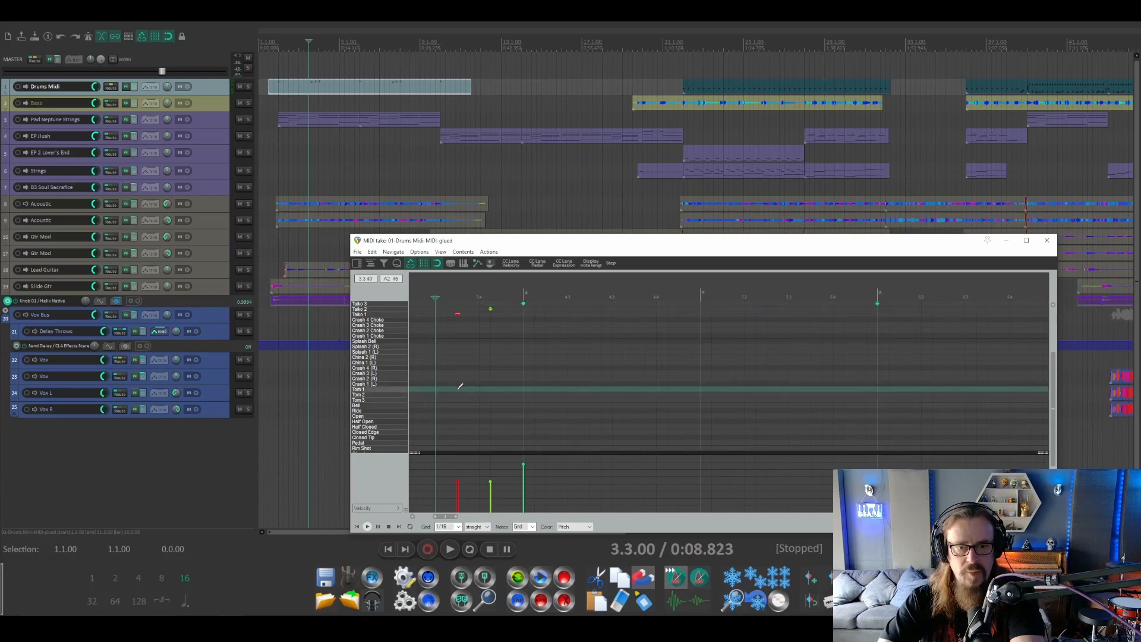
left_click(491, 395)
left_click(524, 400)
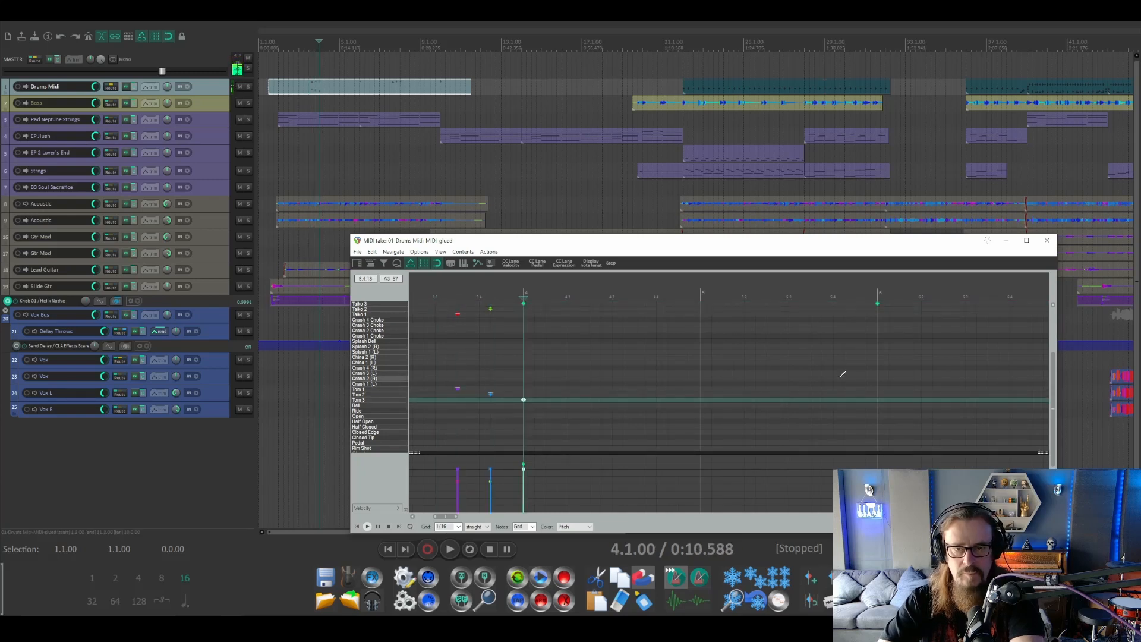
Layer Tom 1 at 7.3.50, Tom 2 at 7.4.25 and Tom 3 at bar 8 under the second Taiko fill
scroll(839, 377, "down", 3)
scroll(608, 384, "up", 2)
left_click(618, 389)
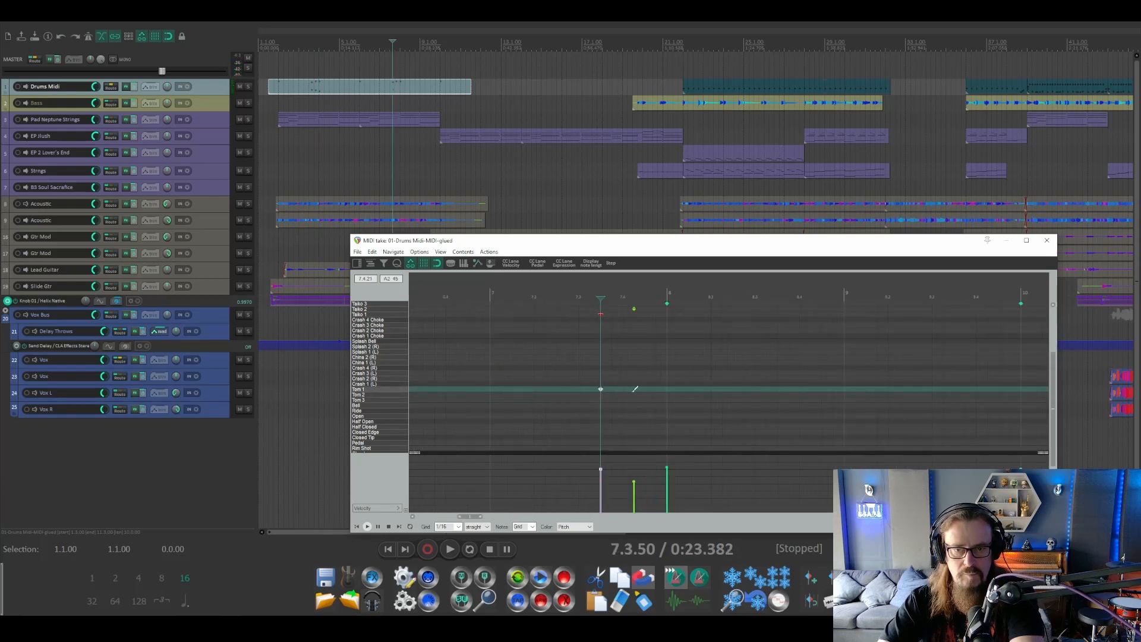
left_click(636, 394)
left_click(655, 400)
scroll(612, 395, "down", 3)
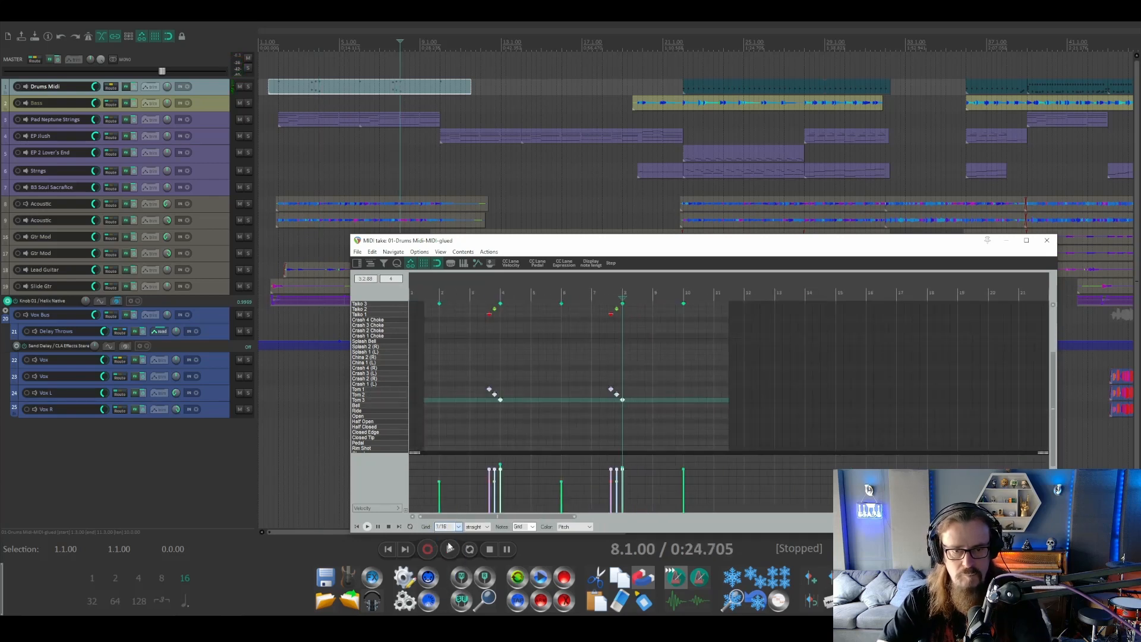
Set the grid to 1/128, double the tom hits of both fills with slightly delayed copies, and play the first fill
scroll(473, 406, "up", 5)
scroll(470, 384, "down", 3)
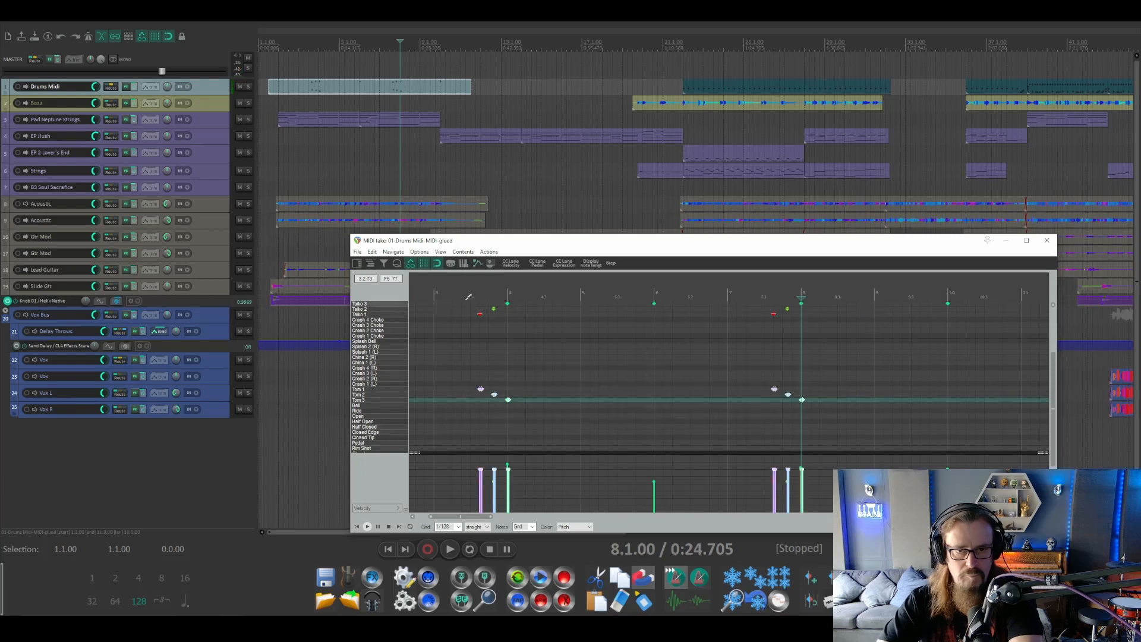
left_click(440, 297)
key("space")
key("space")
scroll(469, 389, "up", 4)
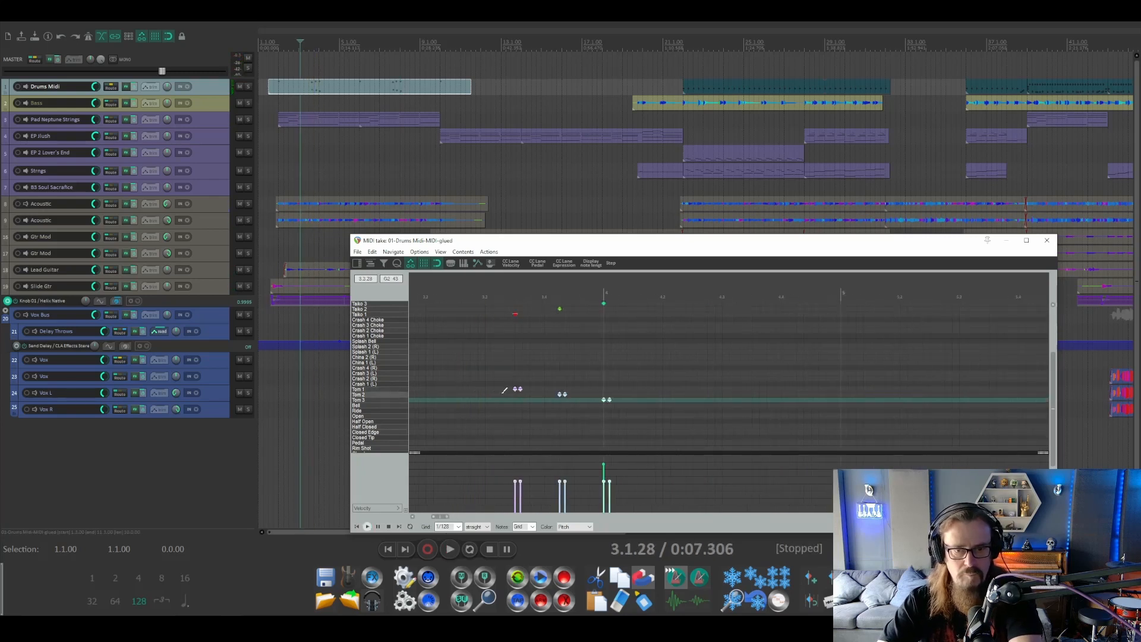
scroll(505, 390, "up", 2)
key("space")
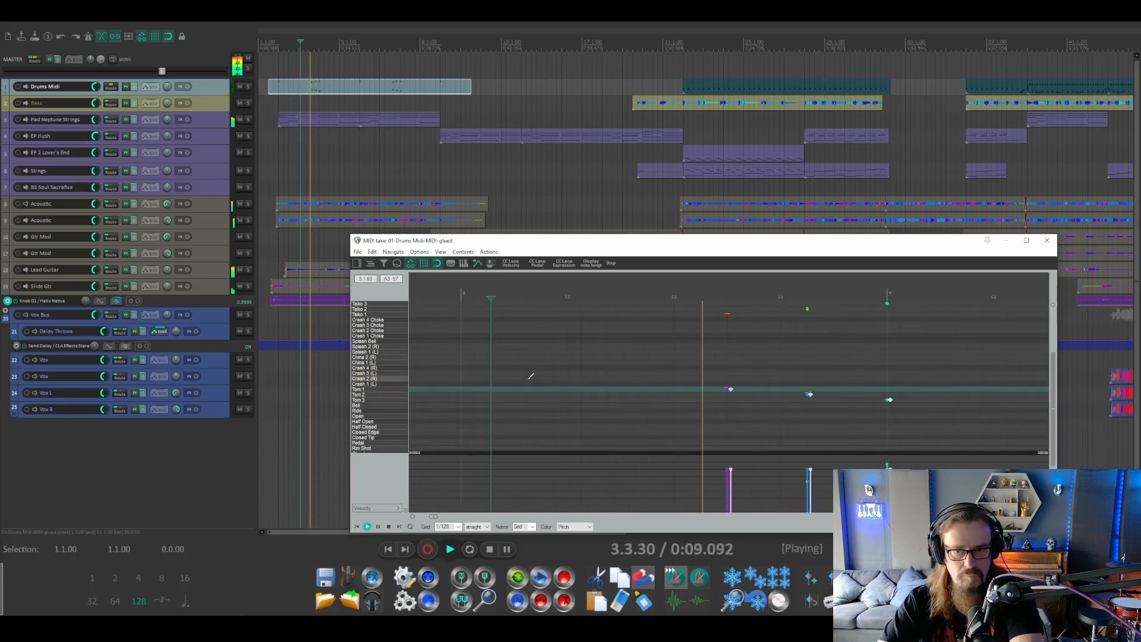
key("space")
scroll(531, 375, "down", 4)
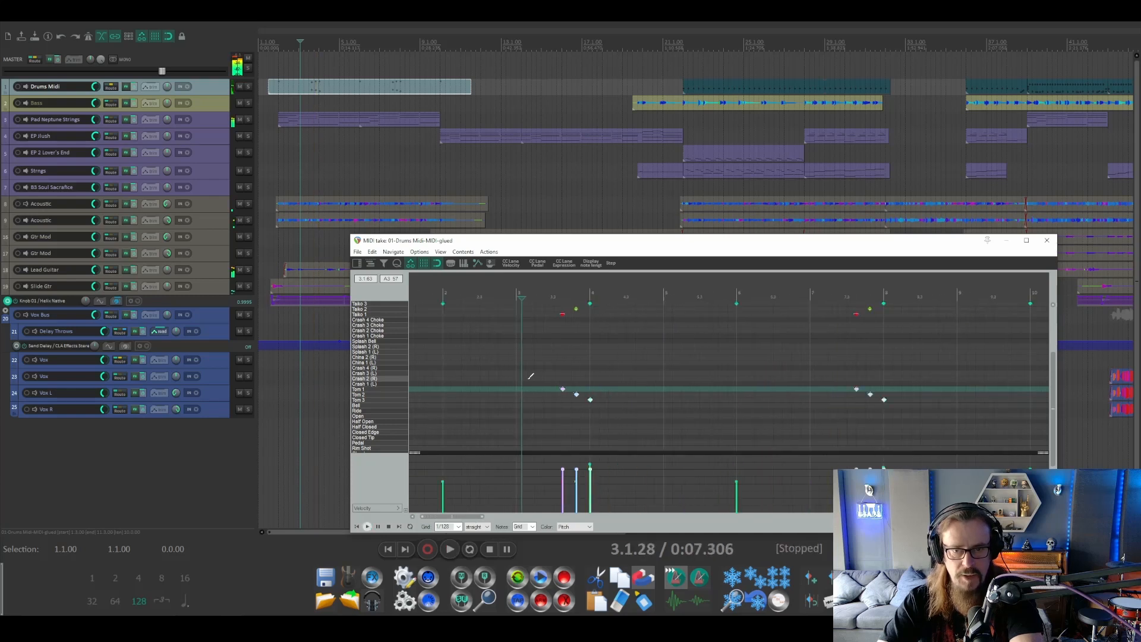
Select the tom notes of both fills, lower their velocities to about the Taiko fill's level, and play from 3.1.28
scroll(531, 375, "down", 2)
left_click_drag(543, 374, 833, 423)
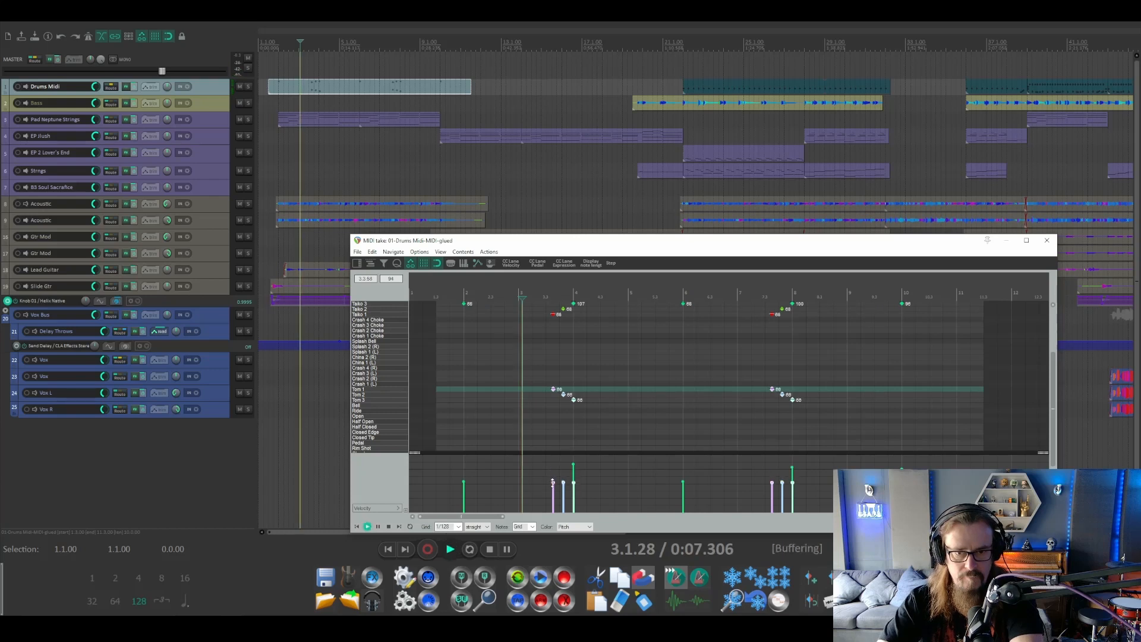
key("space")
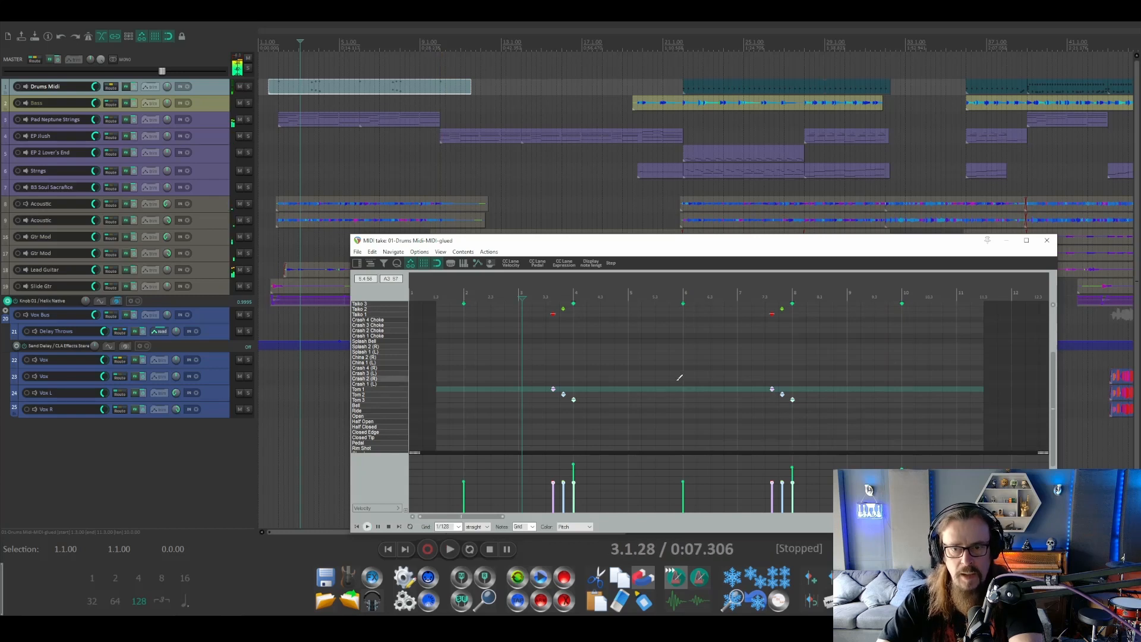
Build a five-hit Taiko 1 roll with rising velocities on the 1/64 grid, ending at bar 6, and play it from 5.4.38
scroll(679, 378, "up", 2)
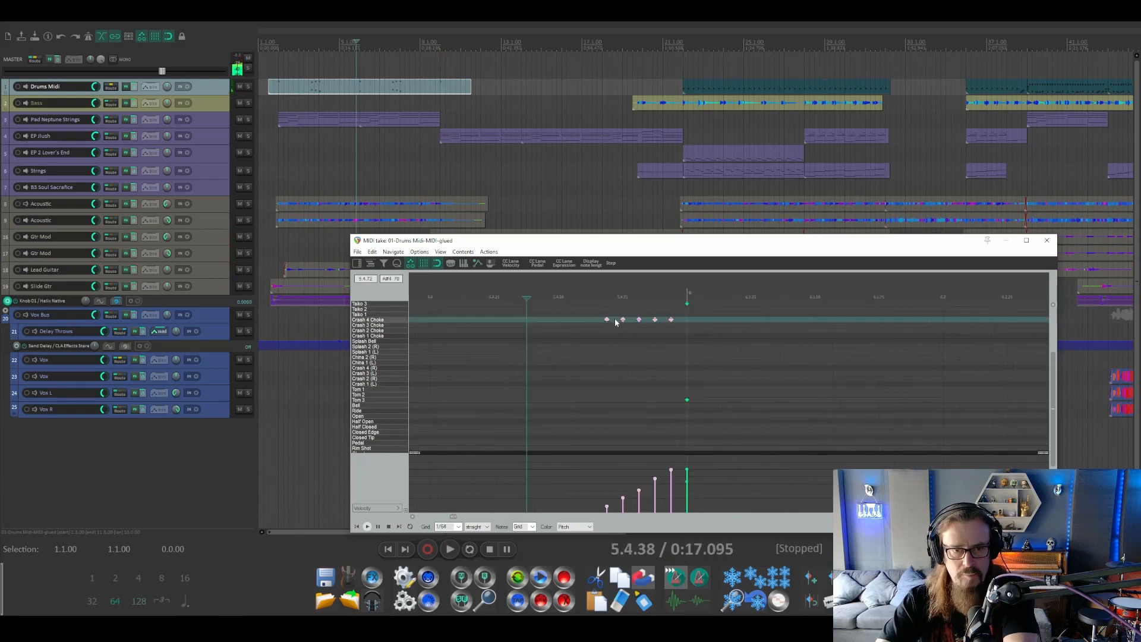
left_click_drag(616, 321, 615, 315)
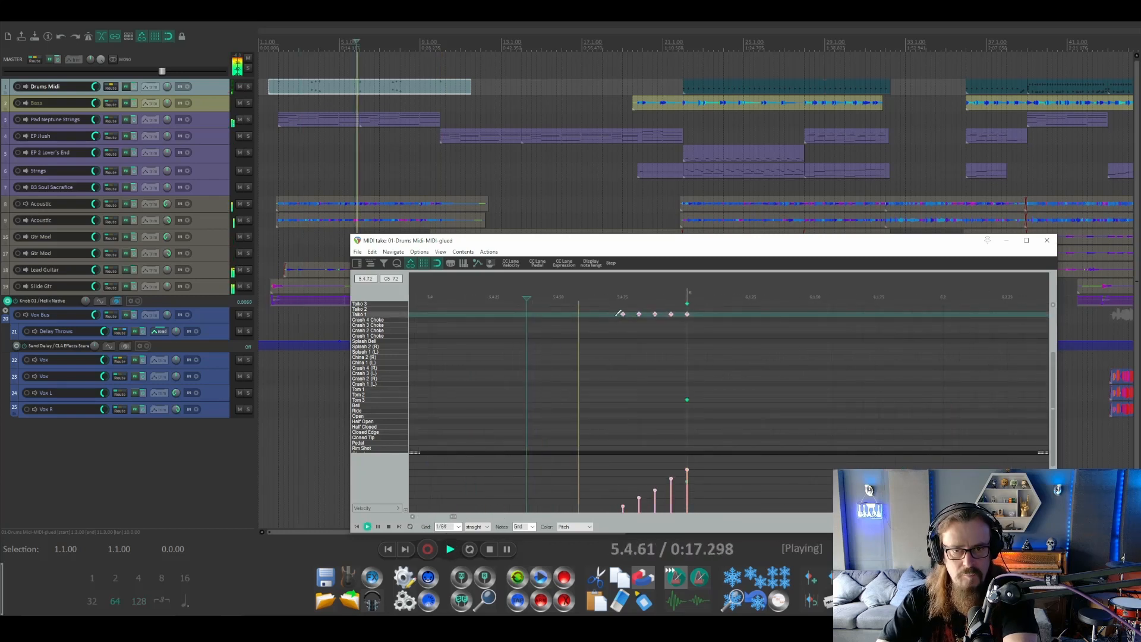
key("space")
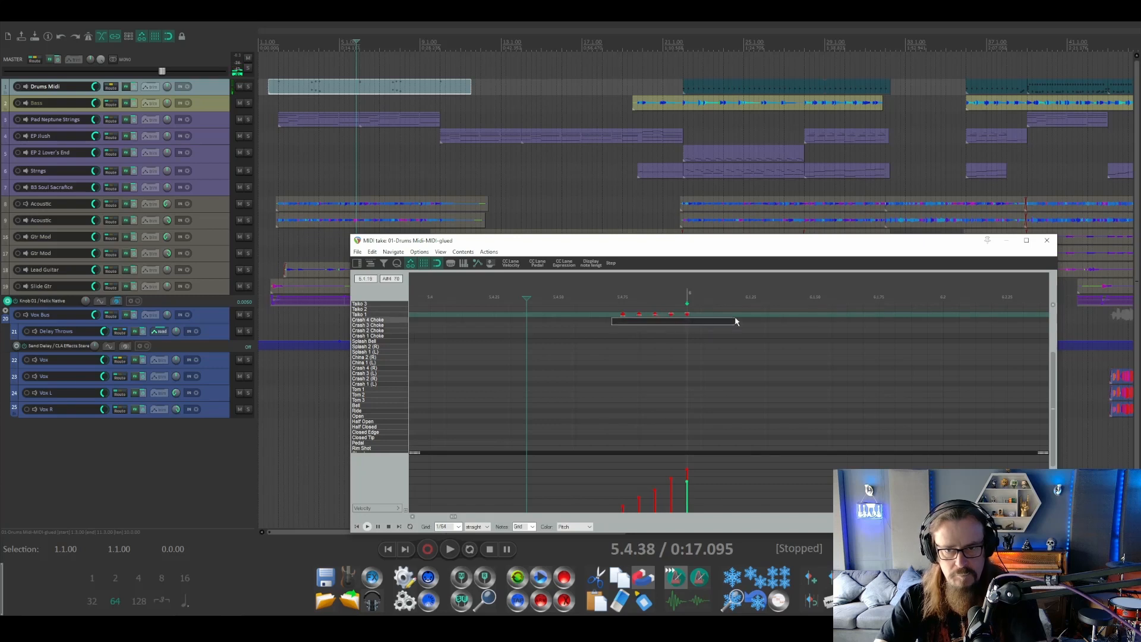
left_click_drag(736, 322, 733, 311)
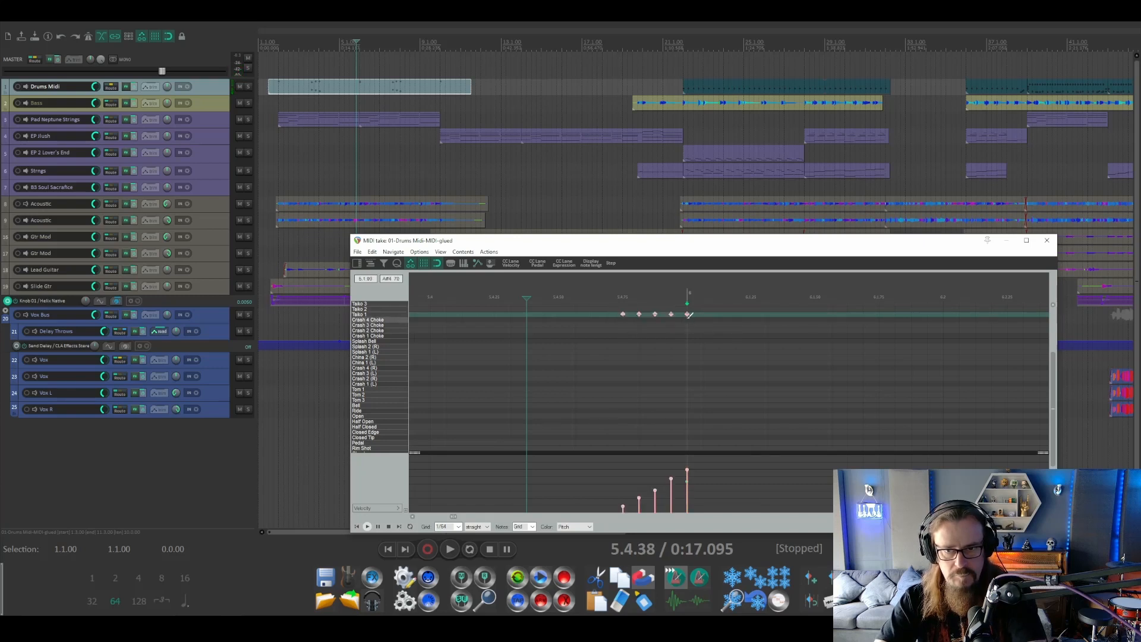
key("space")
scroll(660, 340, "down", 3)
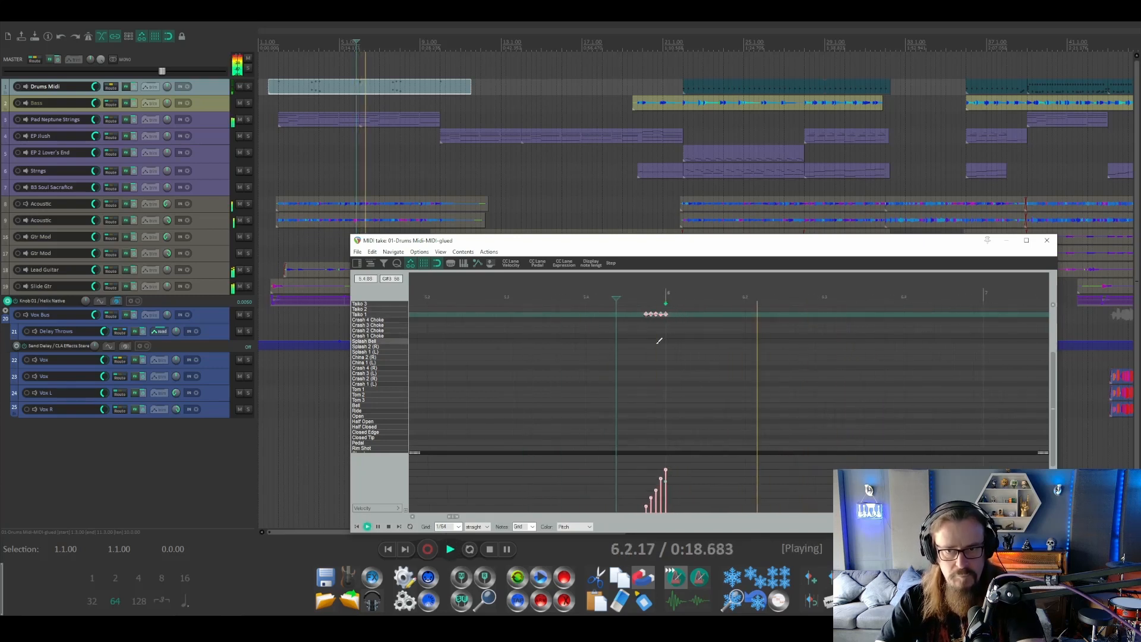
scroll(659, 341, "down", 2)
scroll(659, 341, "down", 2)
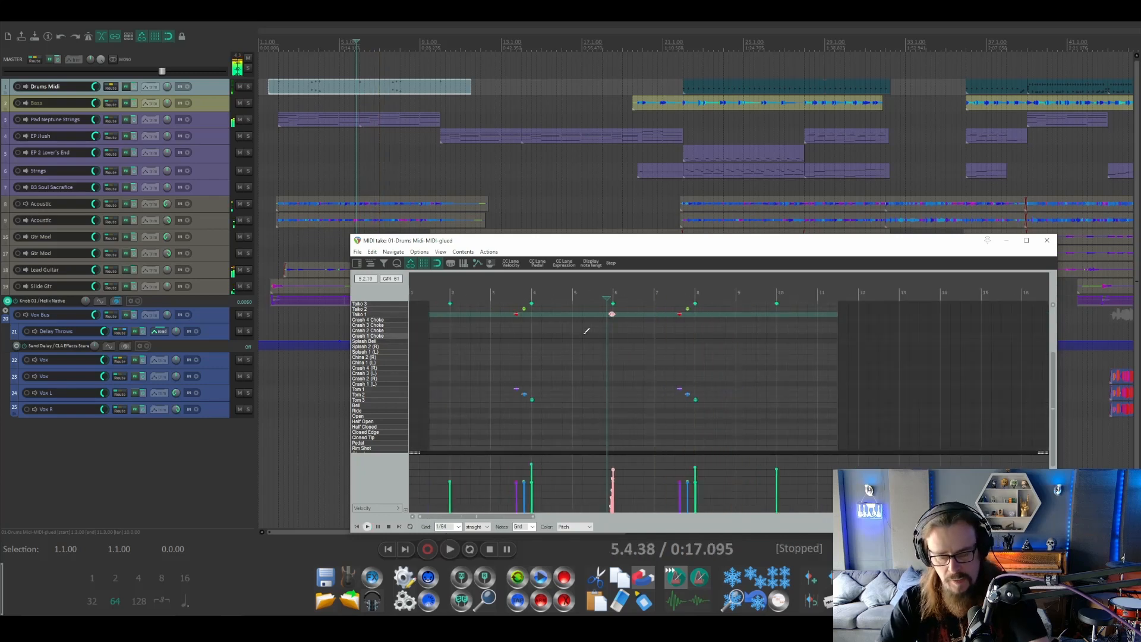
Copy the Taiko 1 roll so it also leads into bars 2 and 10, play the whole intro part and close the MIDI editor
scroll(784, 329, "up", 3)
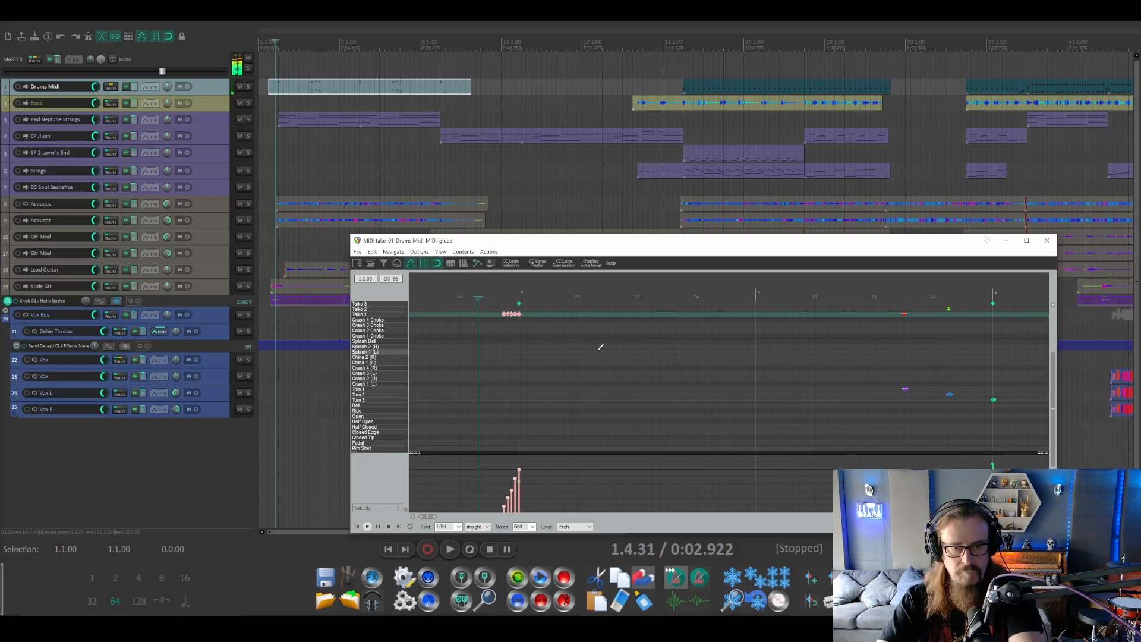
left_click(355, 527)
key("space")
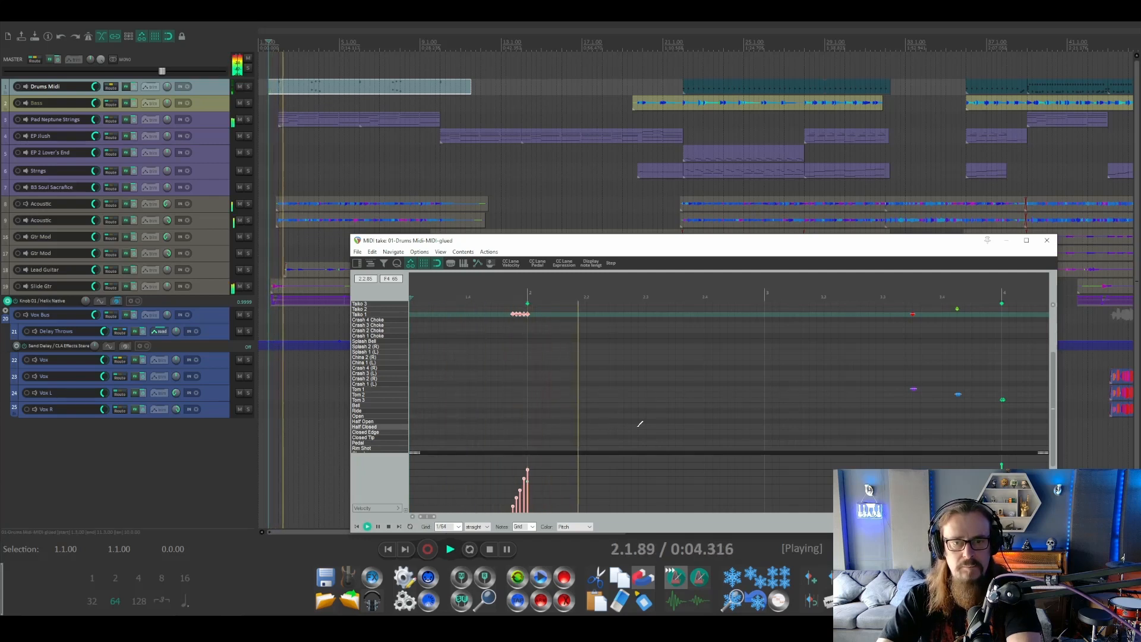
scroll(640, 424, "down", 4)
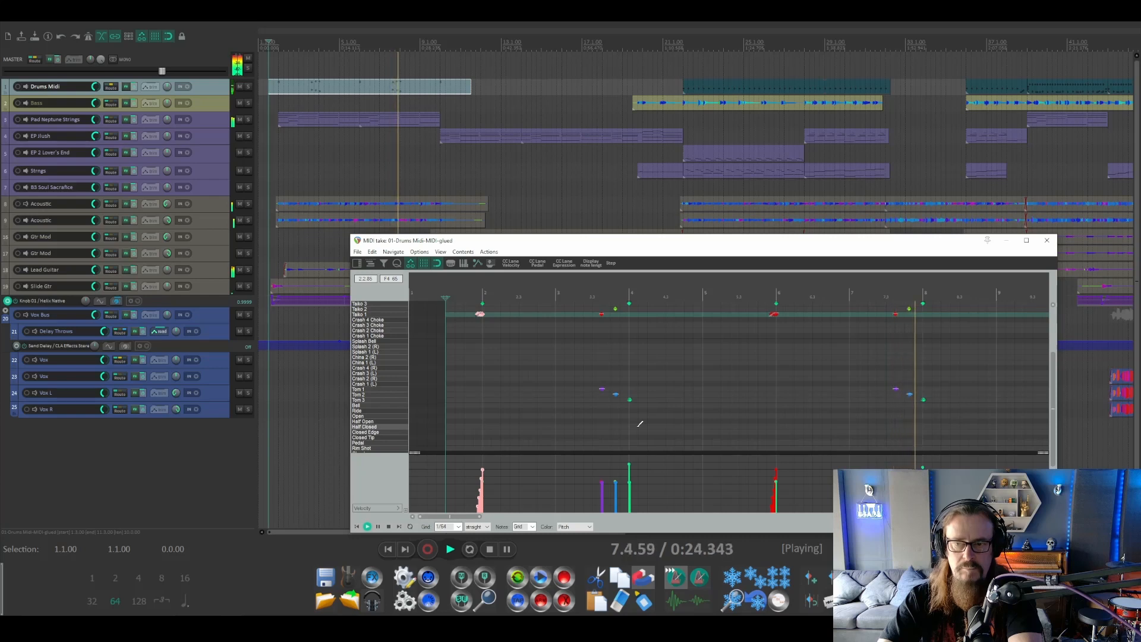
scroll(739, 361, "down", 3)
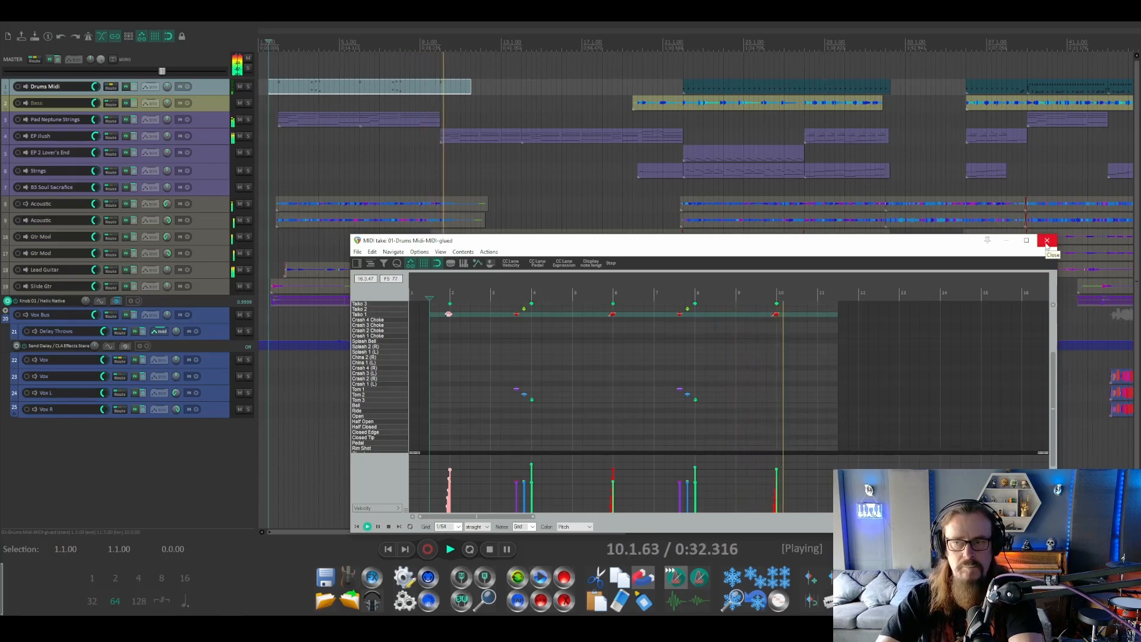
left_click(1047, 242)
key("space")
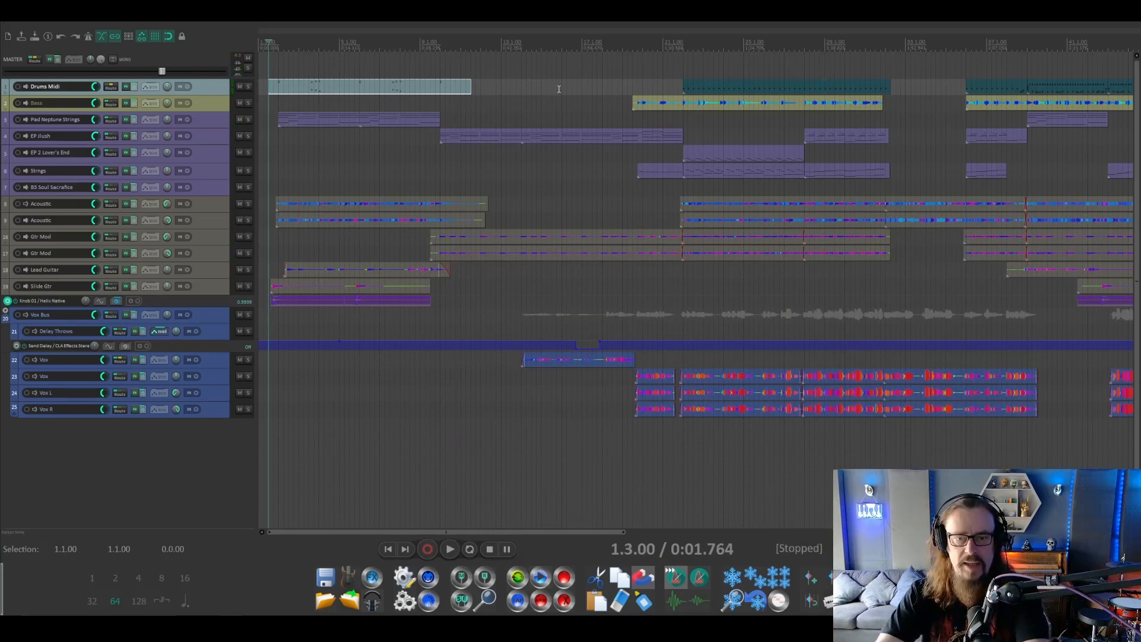
Play the section without drums from bar 32
scroll(558, 89, "down", 4)
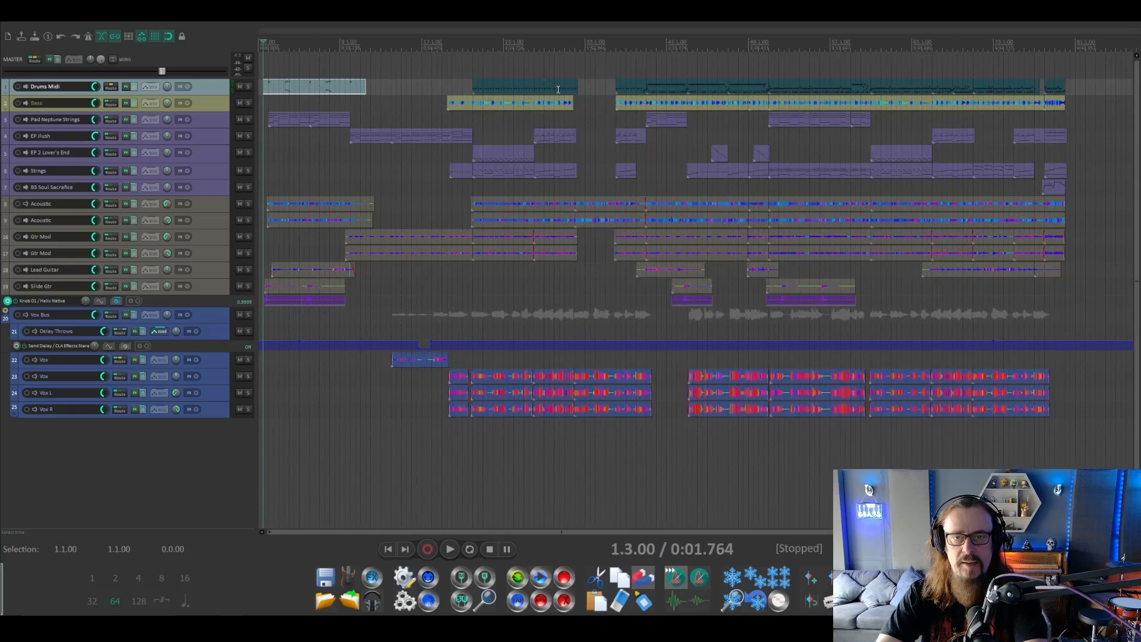
left_click(574, 46)
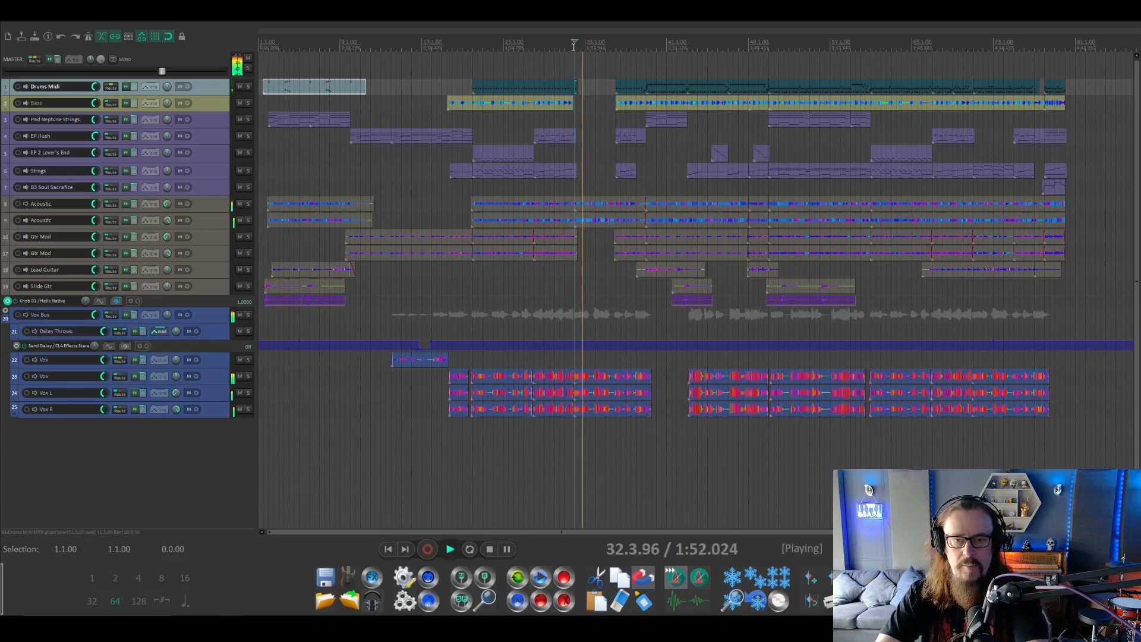
key("space")
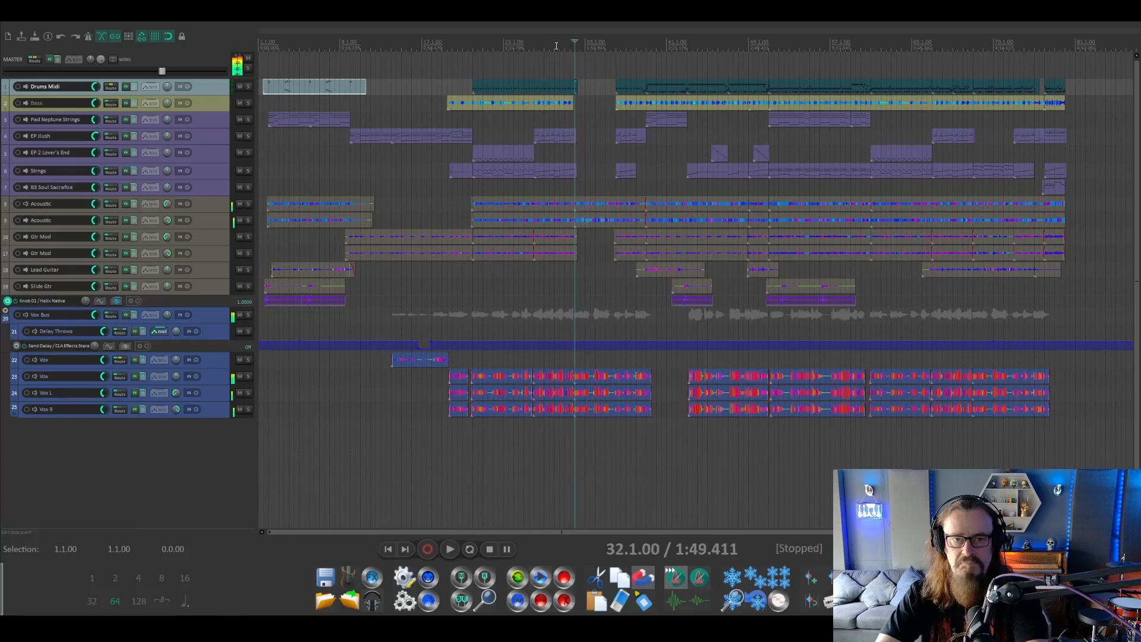
Copy the intro drum item's 1.3.00 to 6.3.00 range into the Drums Midi gap near bar 32 and trim its end to bar 36
left_click_drag(363, 86, 363, 86)
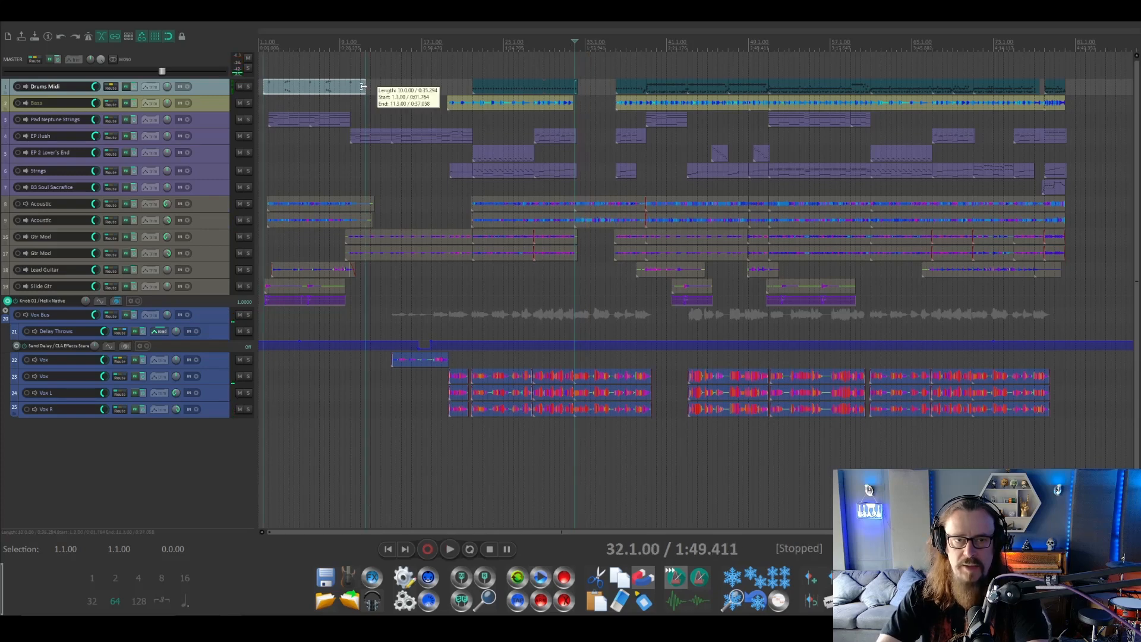
left_click_drag(362, 86, 354, 86)
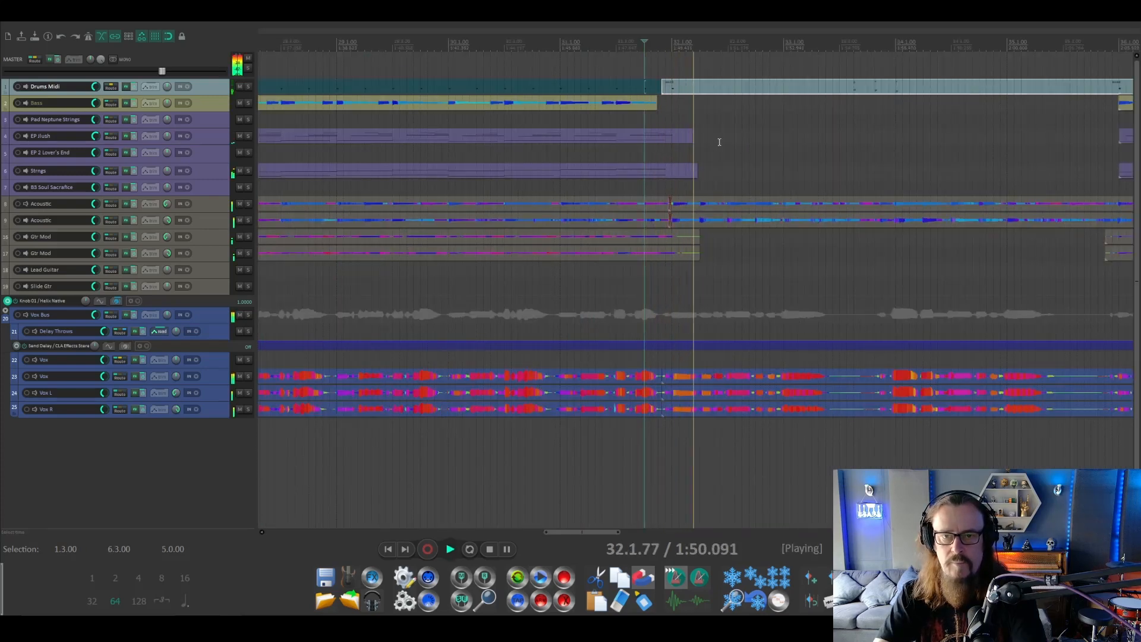
scroll(720, 142, "down", 2)
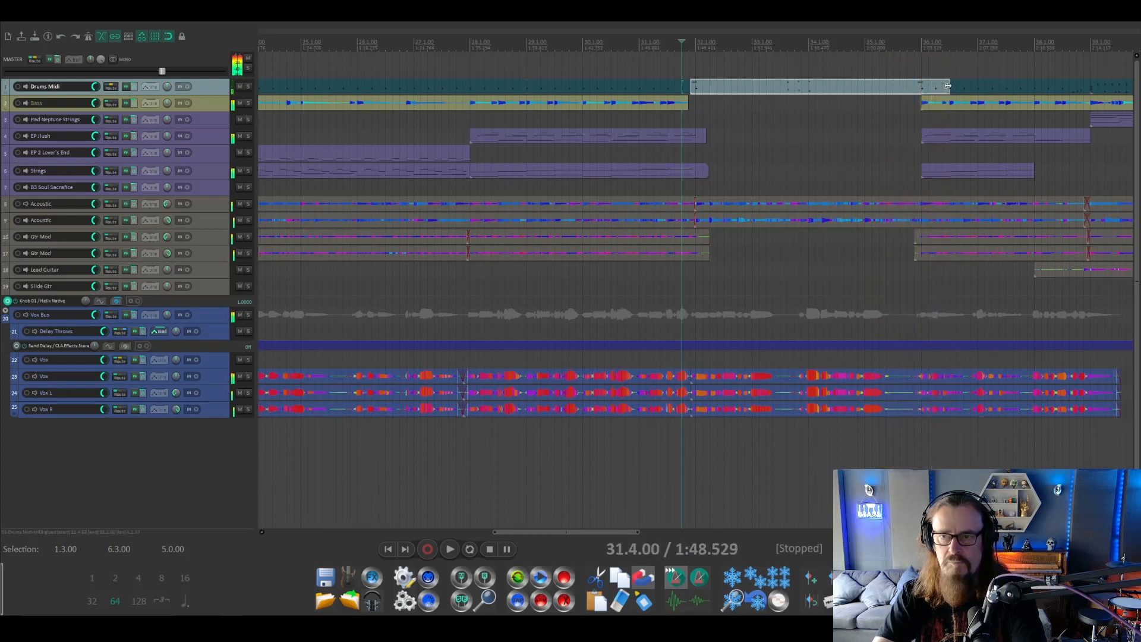
left_click_drag(948, 85, 921, 85)
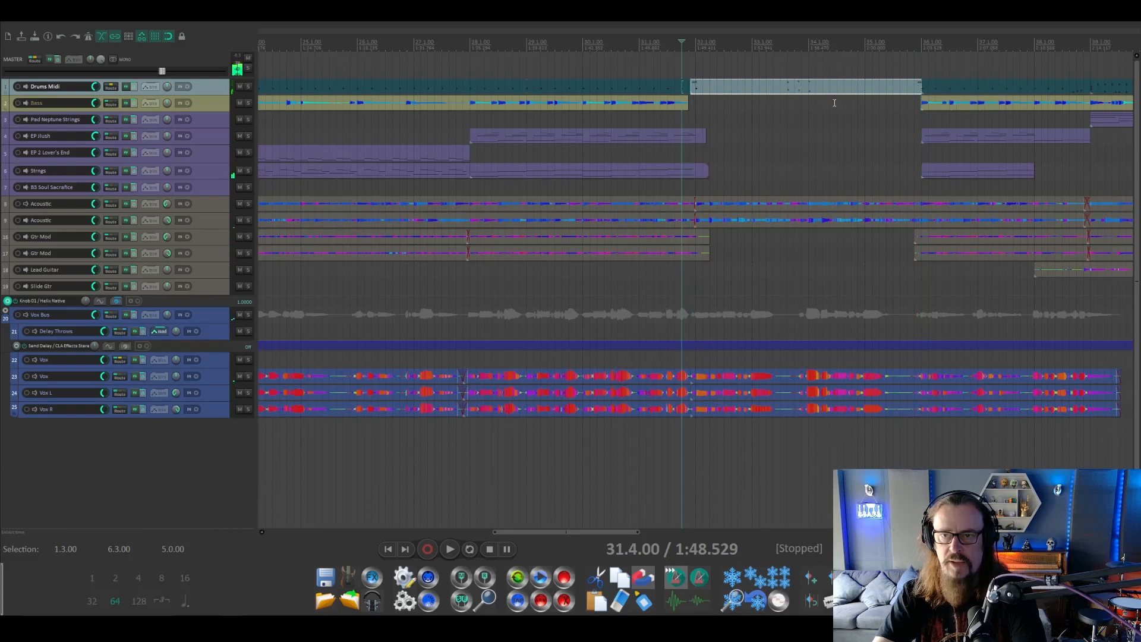
In the copied drum item, place the combined Taiko and tom fill at 33.1.50 and repeat it two bars further on in bar 35
double_click(793, 93)
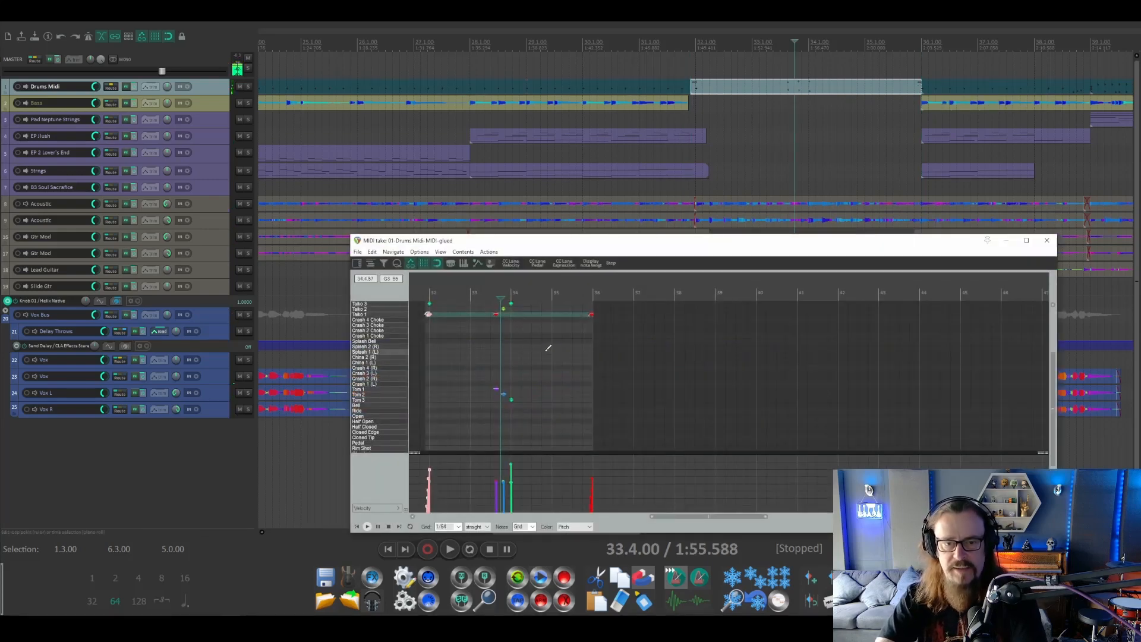
scroll(473, 411, "up", 3)
left_click(512, 293)
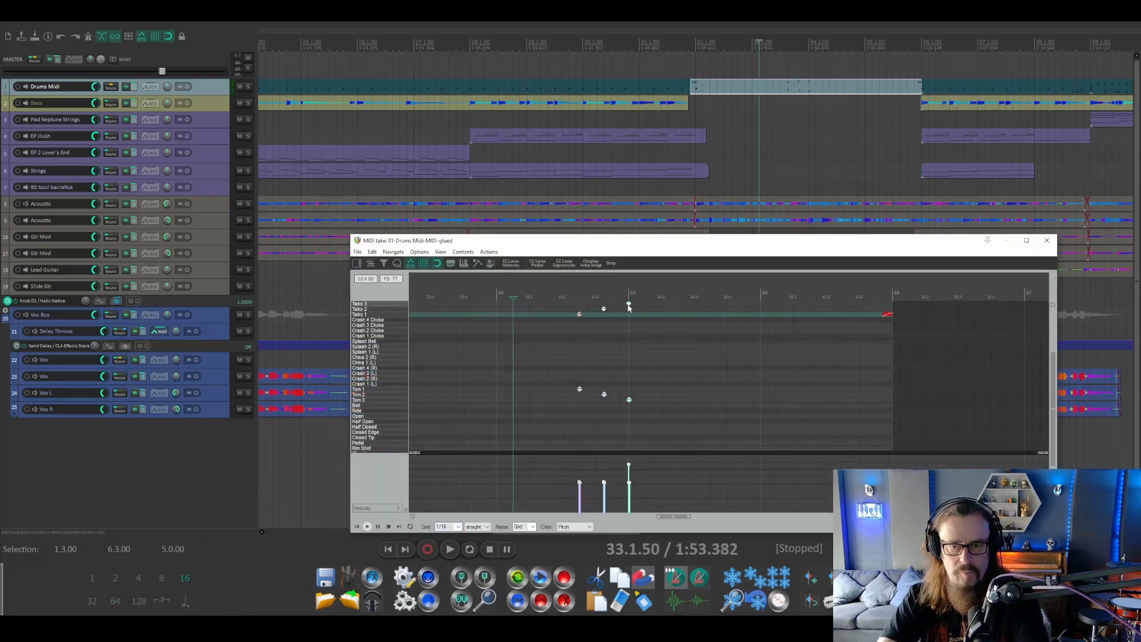
left_click_drag(629, 307, 827, 306)
key("Escape")
Play the breakdown with the rearranged drum fills from 31.4.00
left_click(678, 44)
key("space")
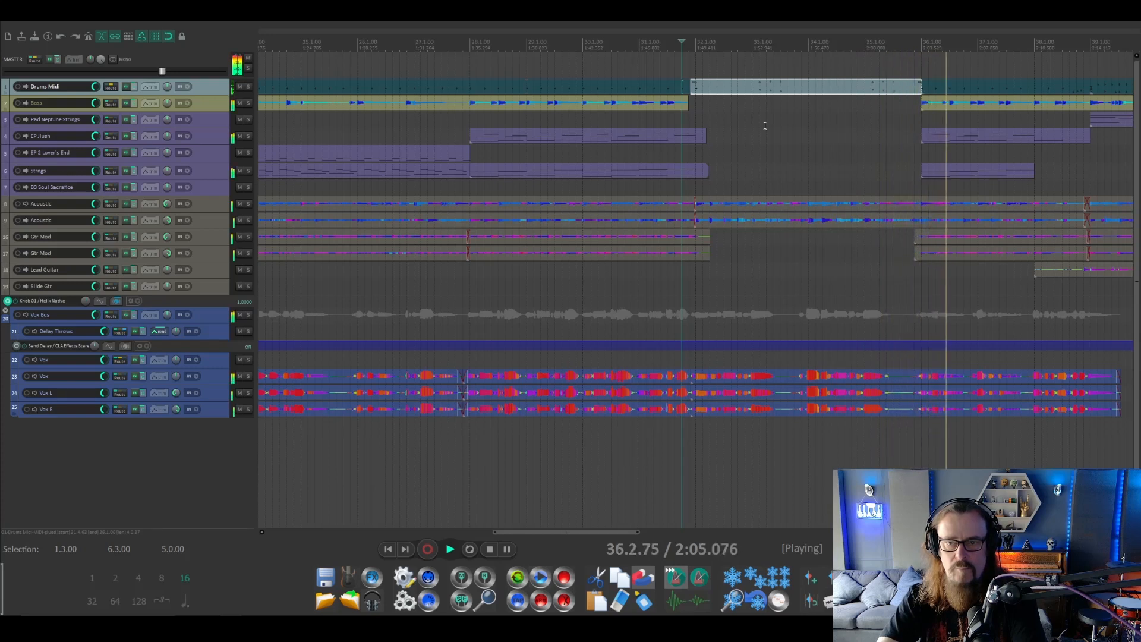
key("space")
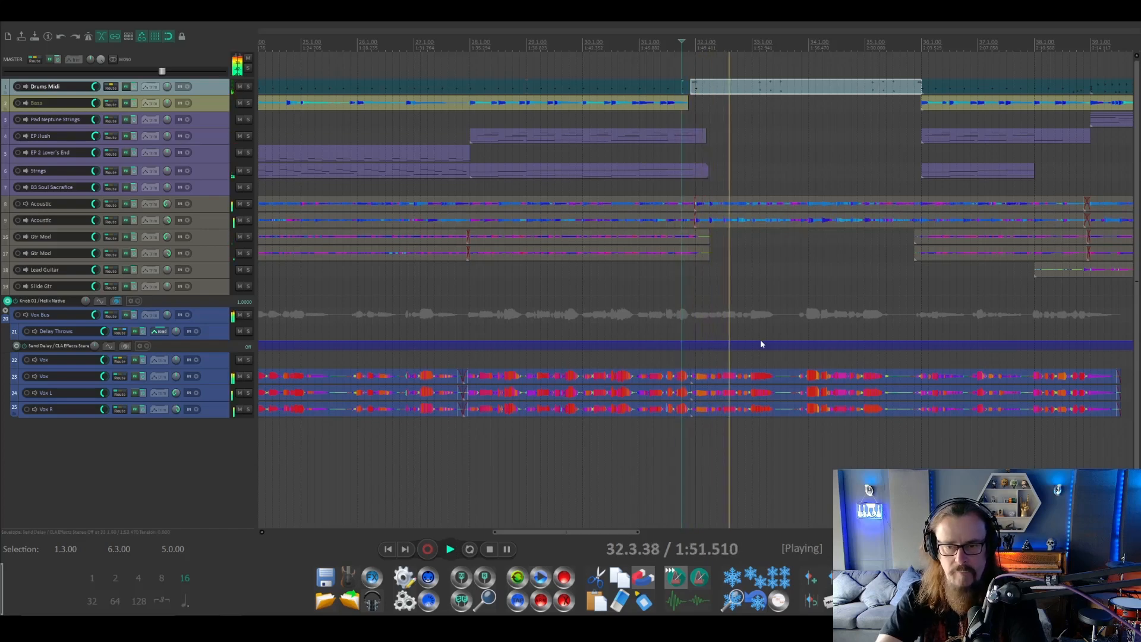
key("space")
Automate two delay throws on the Delay Throws send envelope, starting late in bars 32 and 34, and play the breakdown
scroll(761, 344, "up", 2)
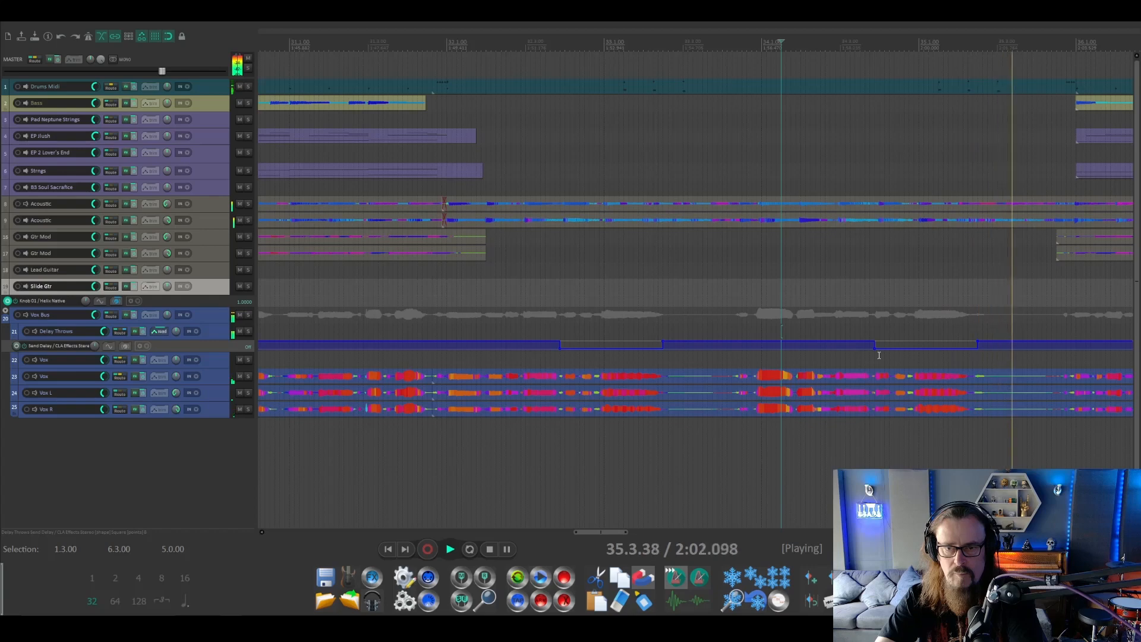
scroll(879, 356, "down", 3)
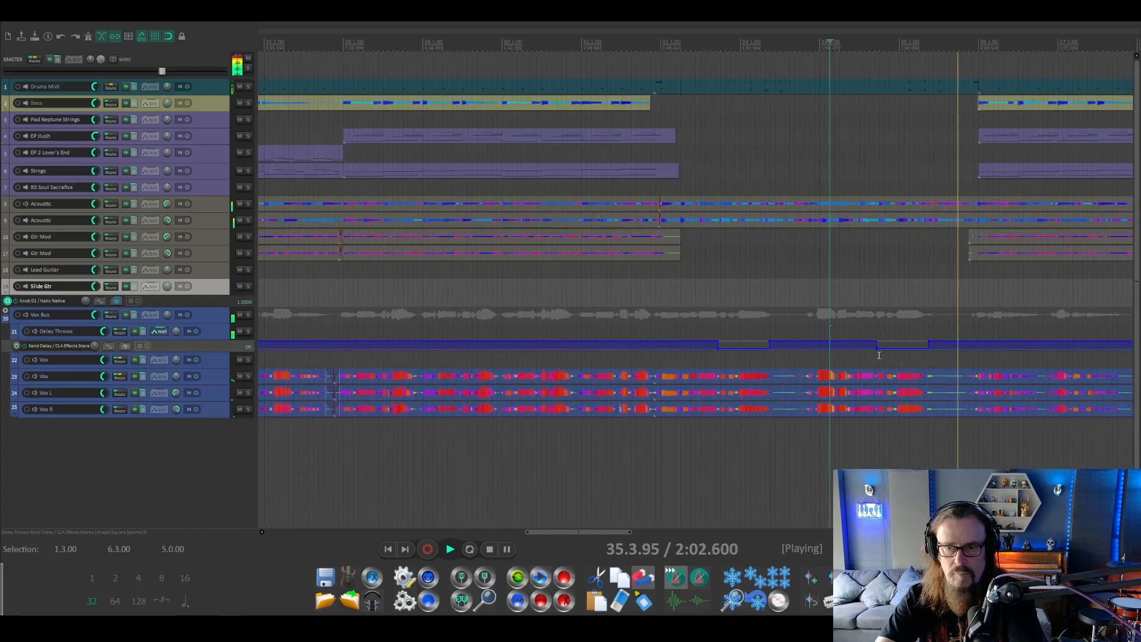
left_click(651, 42)
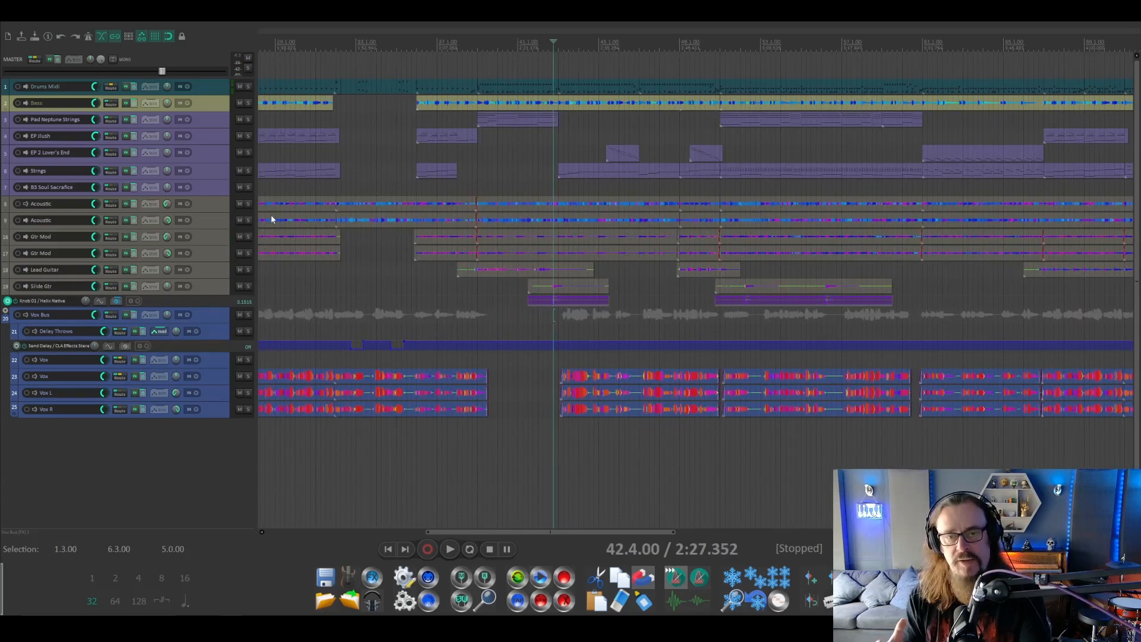
Play the song from 42.4.00 and isolate the bar 50 vocal phrase on the Vox, Vox L and Vox R tracks
key("space")
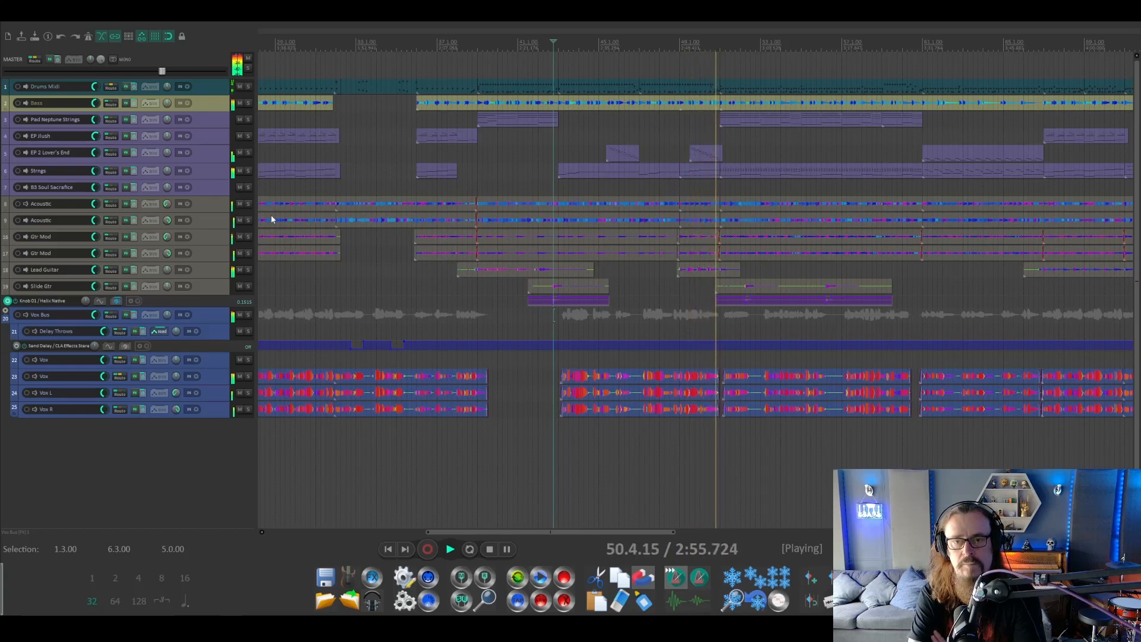
key("space")
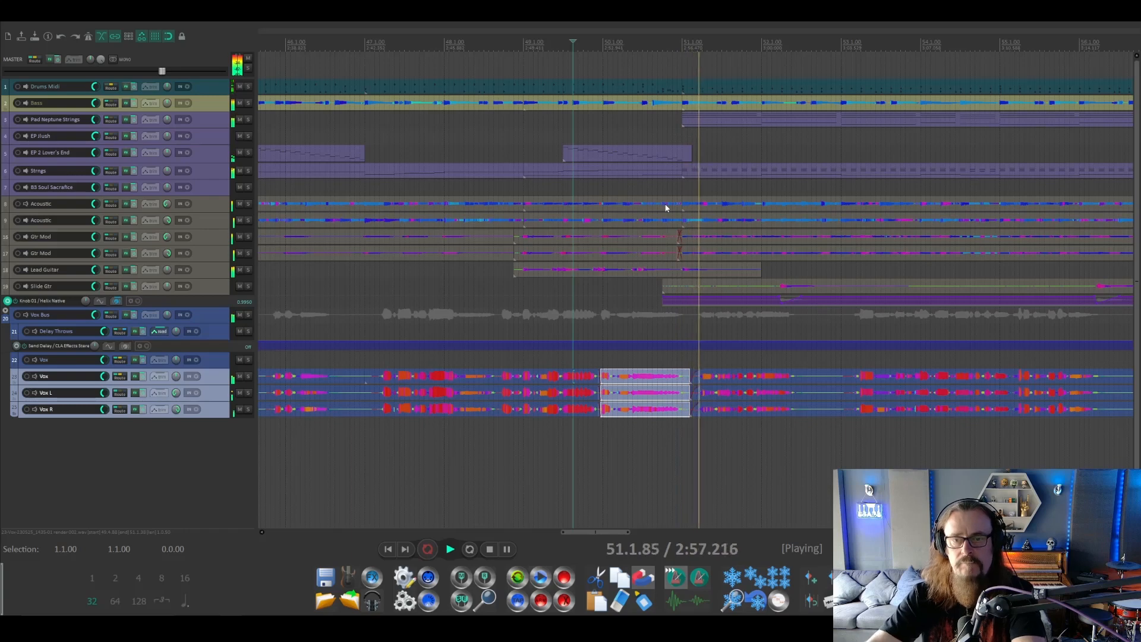
Play the song from 51.1.00 to review the section that follows the isolated vocal phrase
key("space")
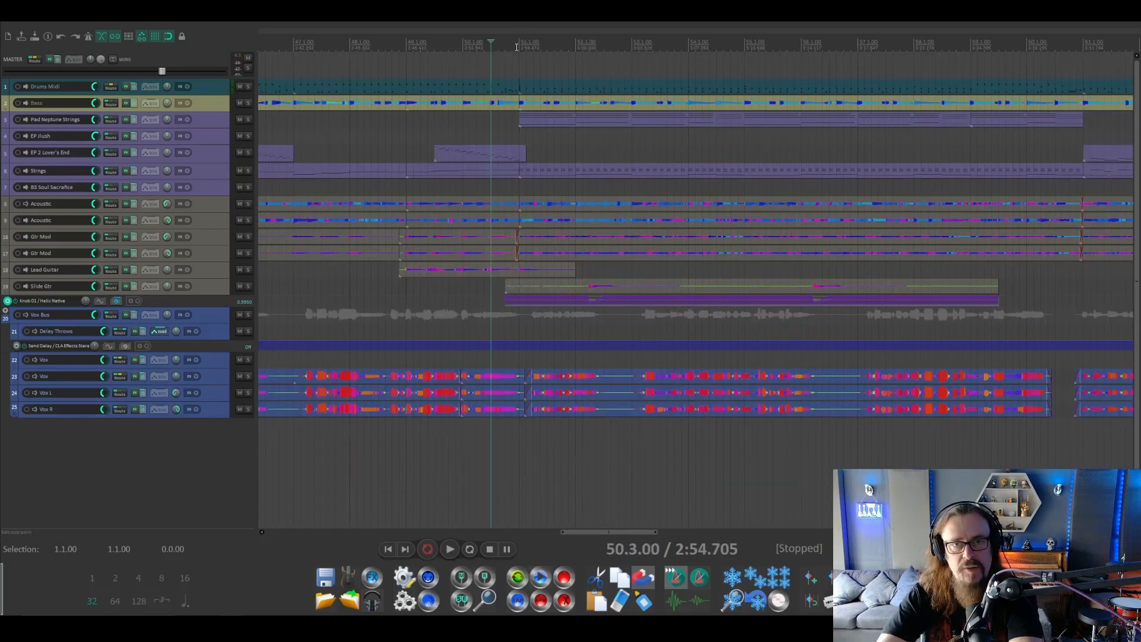
key("space")
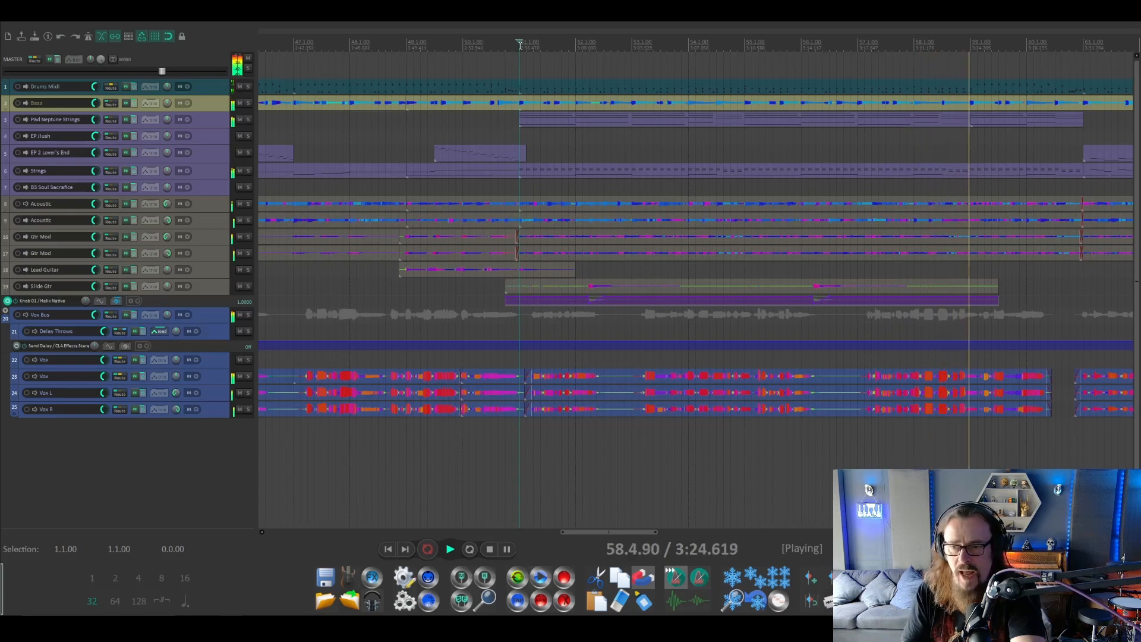
key("space")
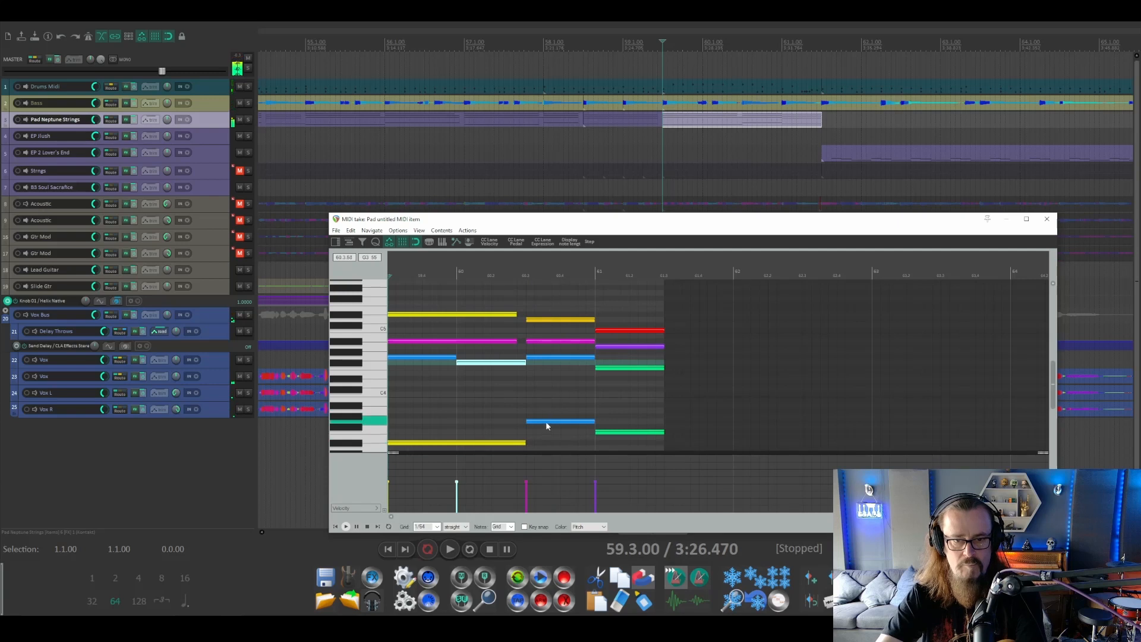
In the Pad Neptune Strings item, change G3 to A#3 and G4 to F4 in the chord at 60.3, and play the result
left_click_drag(548, 422, 548, 406)
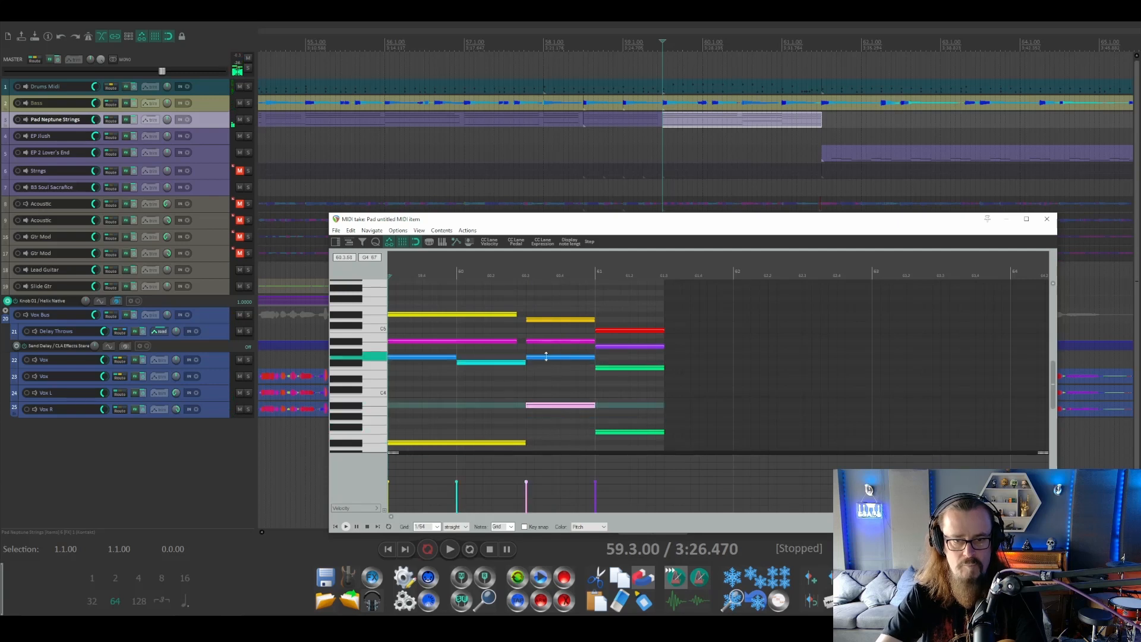
left_click_drag(548, 361, 548, 368)
key("space")
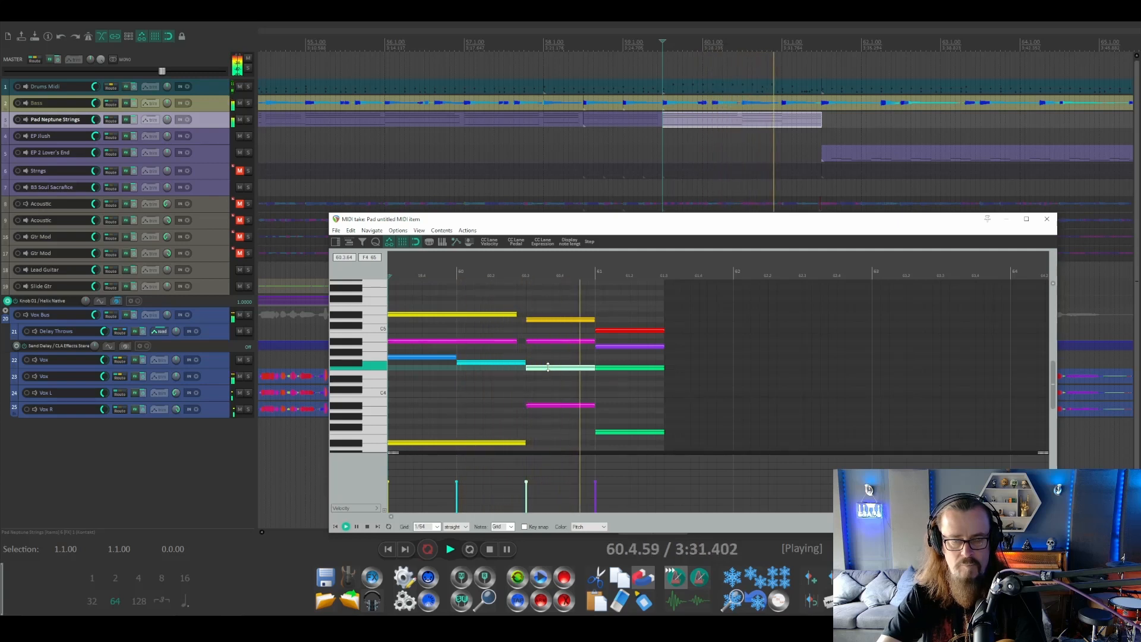
key("space")
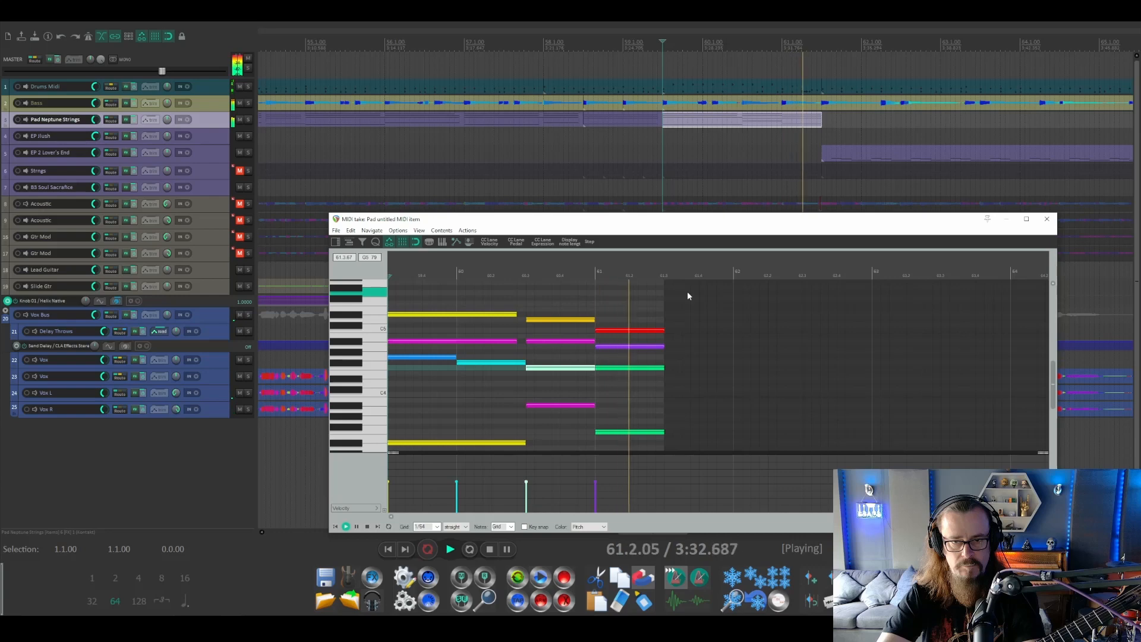
key("space")
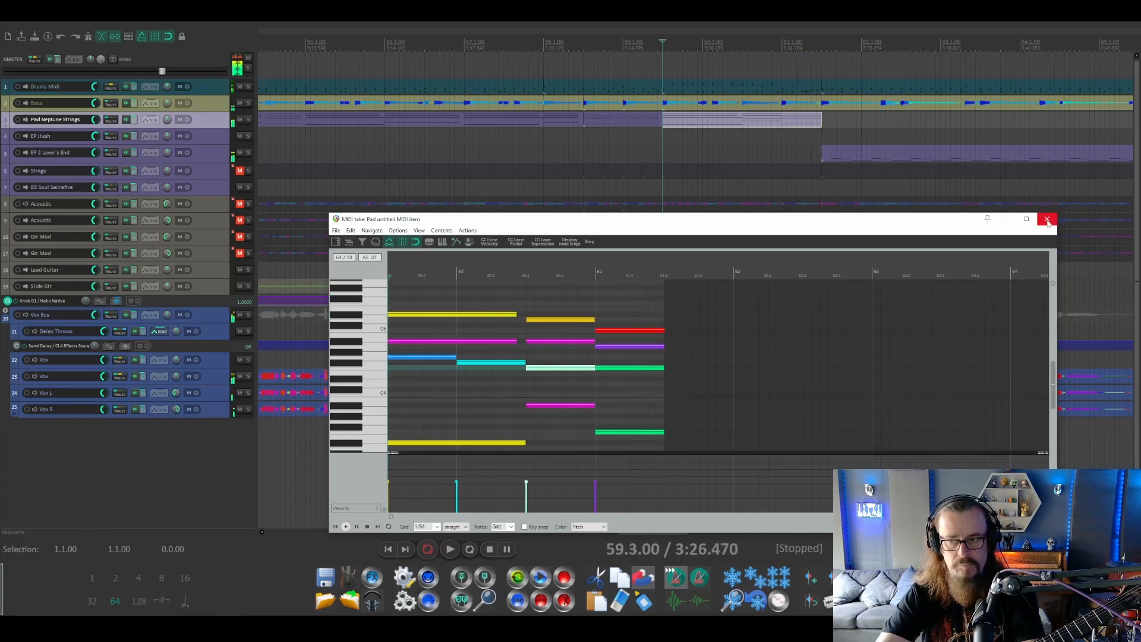
Close the pad's MIDI item and split the Bass item so the note from 60.3.00 to 61.1.00 stands alone
left_click(1048, 221)
left_click(942, 102)
left_click(978, 107)
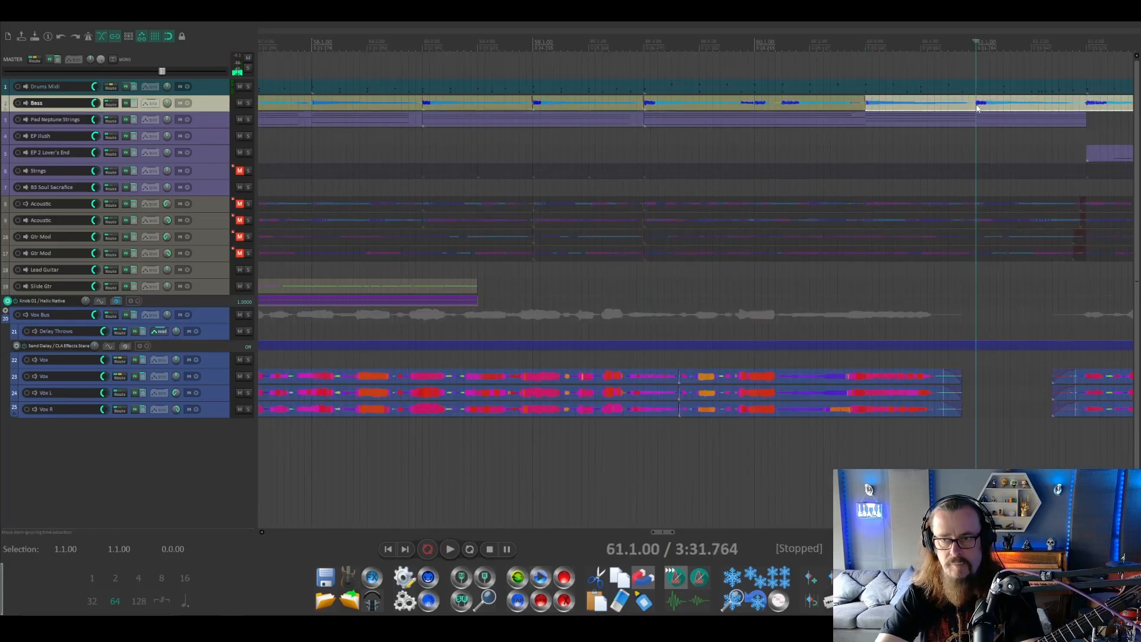
key("s")
left_click(906, 109)
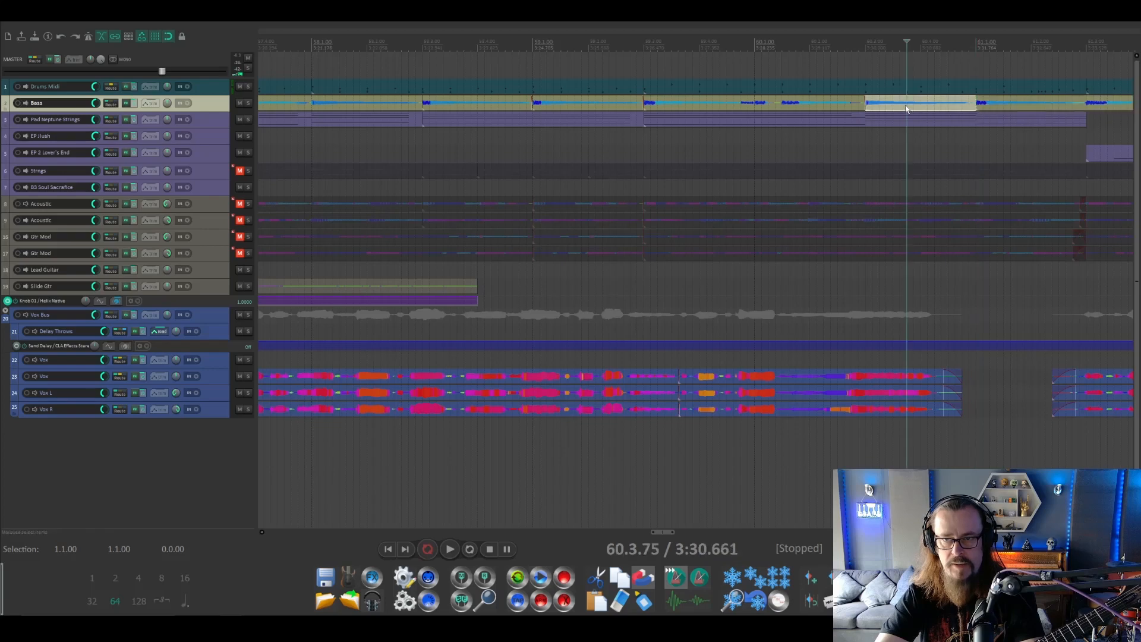
Open and accept the item properties of the isolated bass note, and play the passage from 59.3.00
right_click(906, 109)
left_click(928, 114)
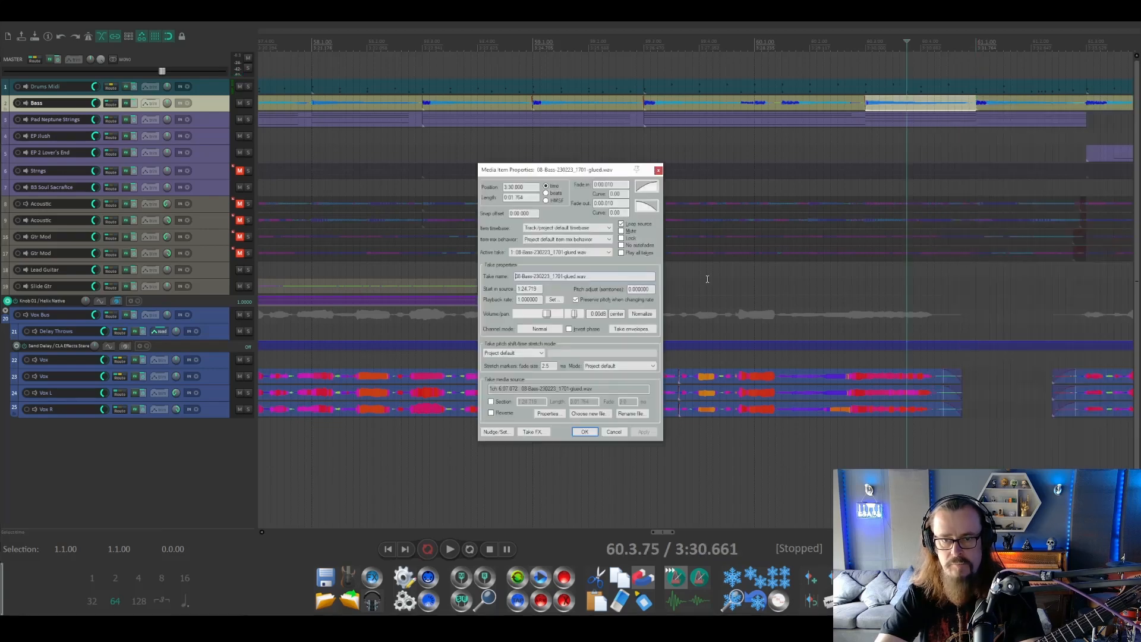
left_click(585, 432)
left_click(677, 115)
key("space")
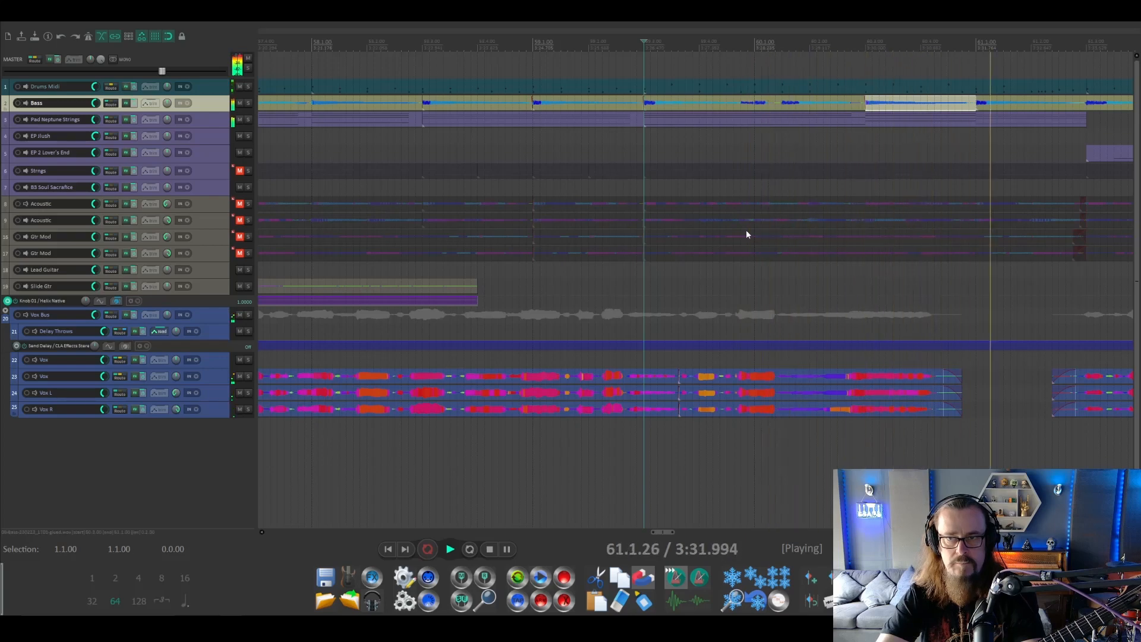
In the Strings item, lower the repeated G3 notes to F#3 in the first half of bar 60 and to F3 in the second
scroll(746, 234, "down", 3)
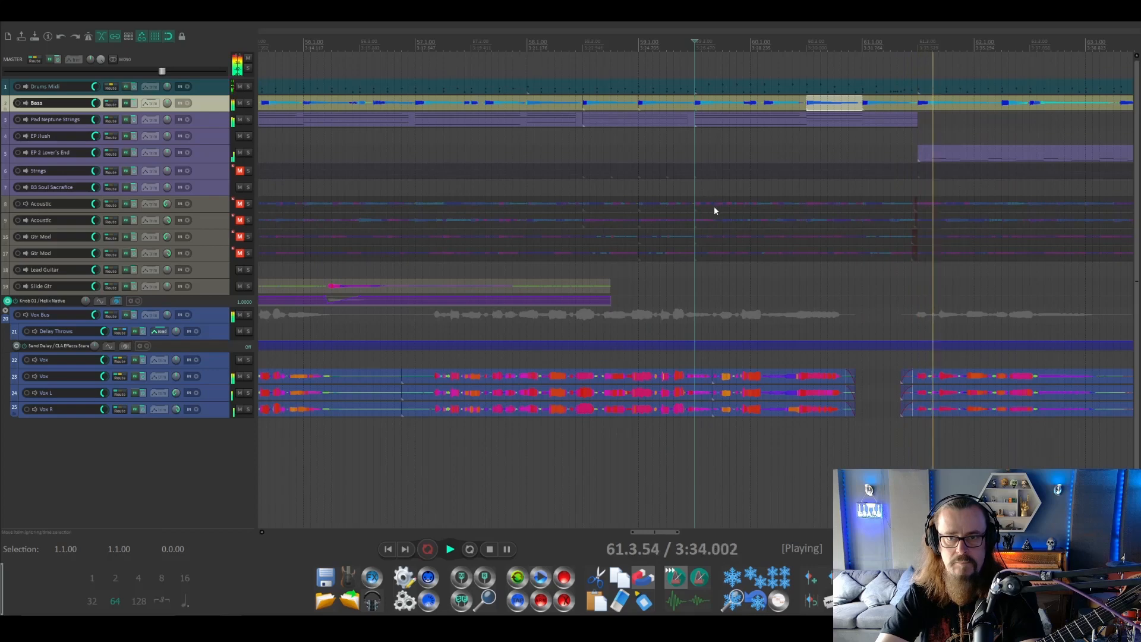
double_click(708, 174)
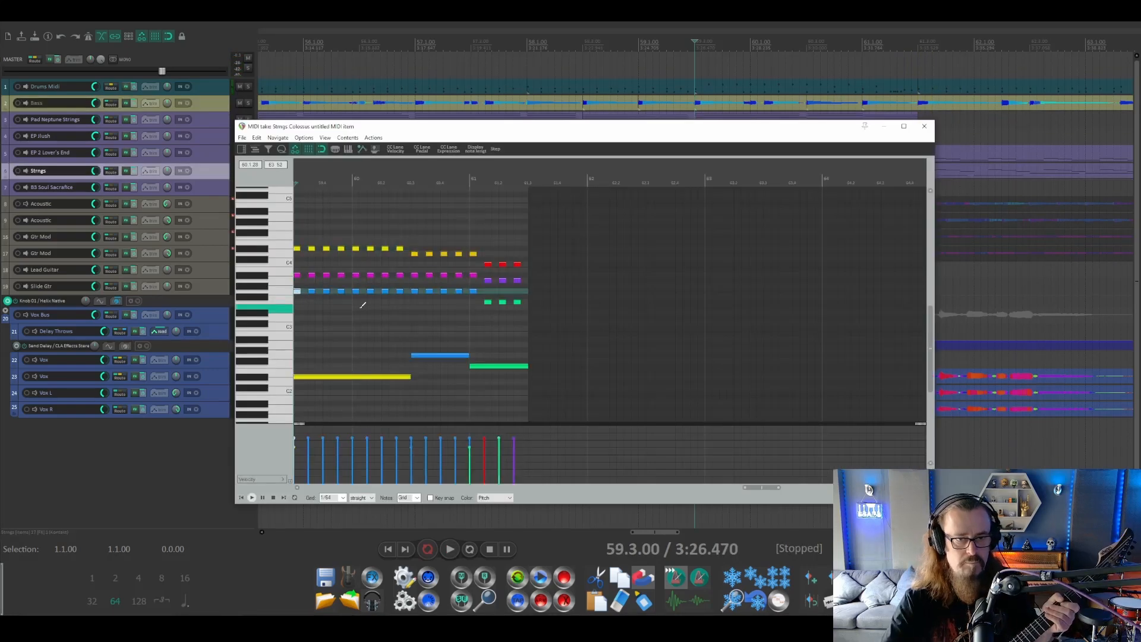
left_click_drag(394, 289, 356, 297)
scroll(356, 292, "up", 5)
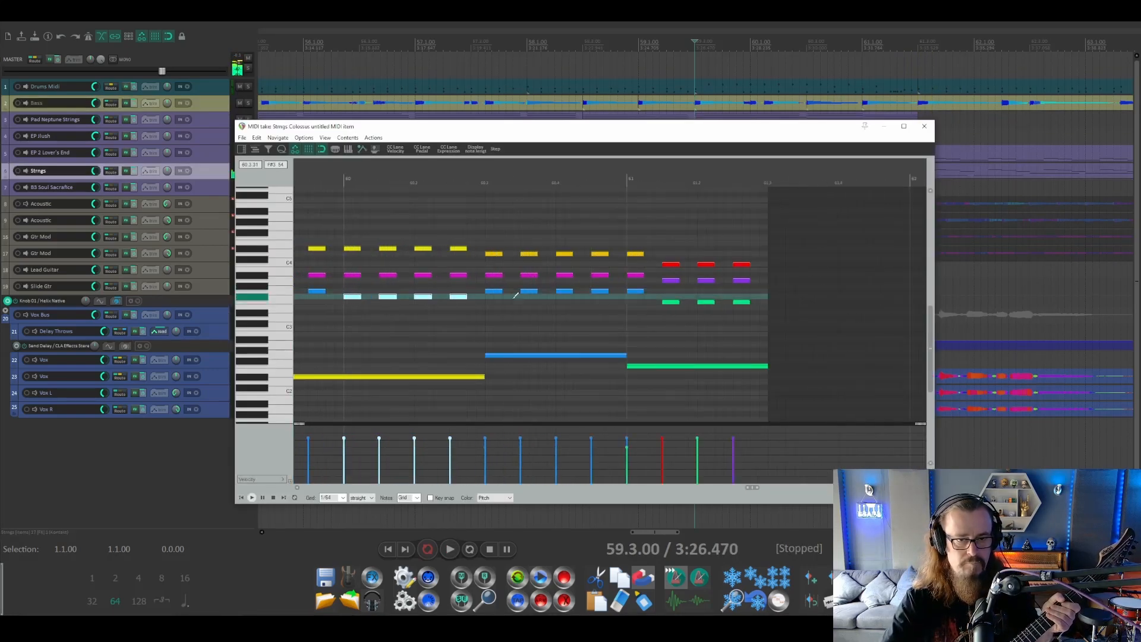
left_click_drag(611, 306, 496, 302)
Raise the sustained low strings note at 60.3 from G2 to A#2 and play the item from its start
left_click_drag(515, 356, 512, 341)
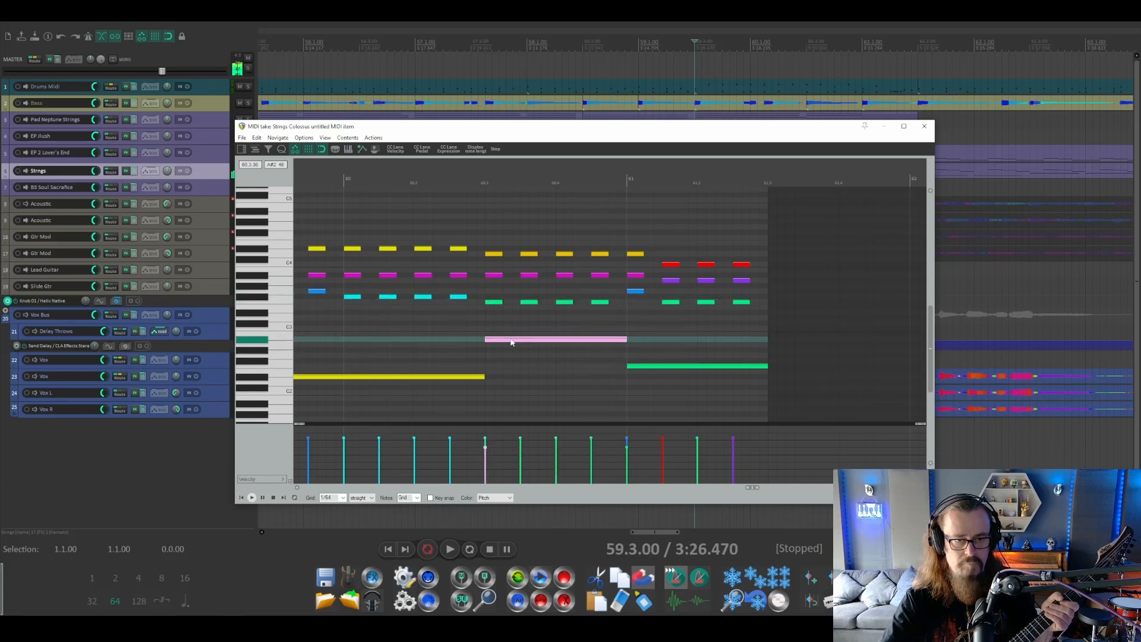
left_click(242, 499)
key("space")
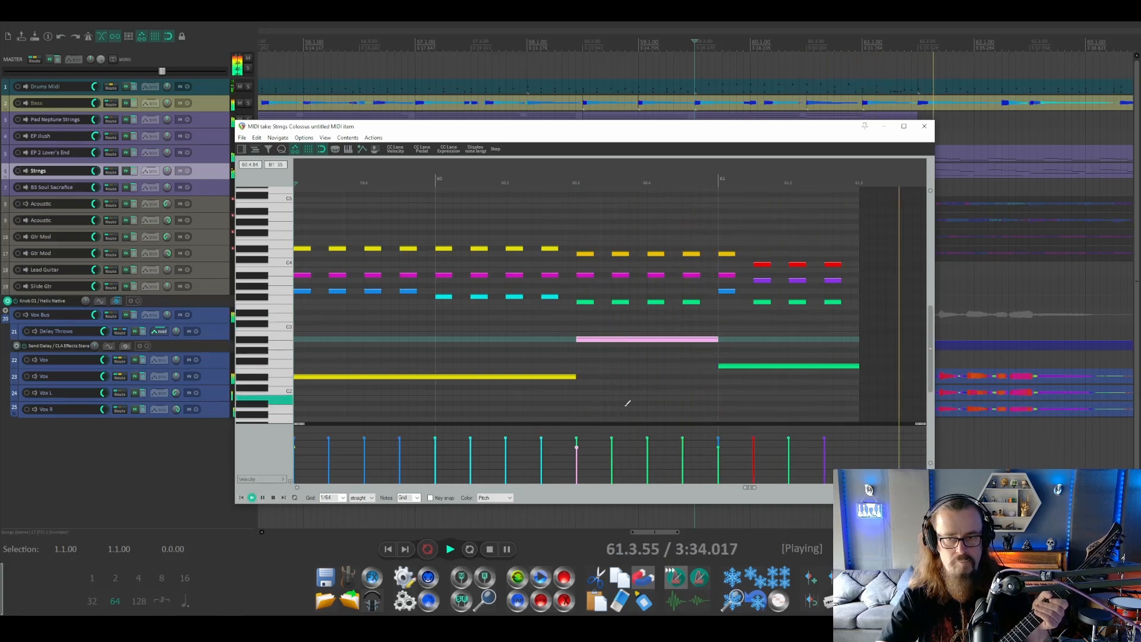
key("space")
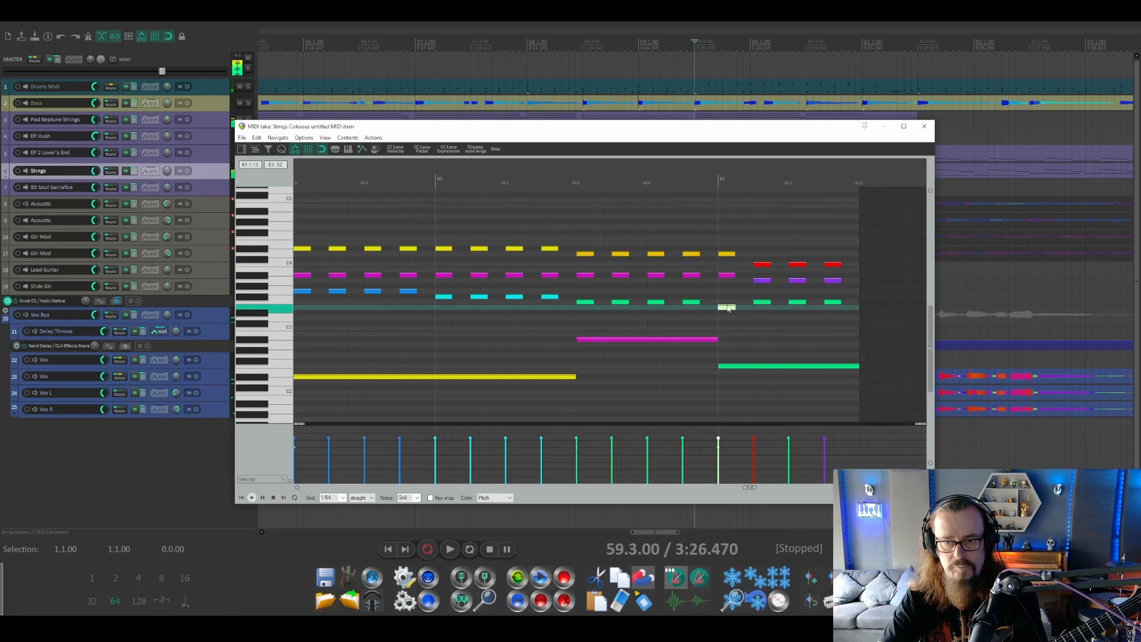
Change the first strings chord of bar 61 to F3, A3 and C4, play it, and close the MIDI item
left_click(728, 302)
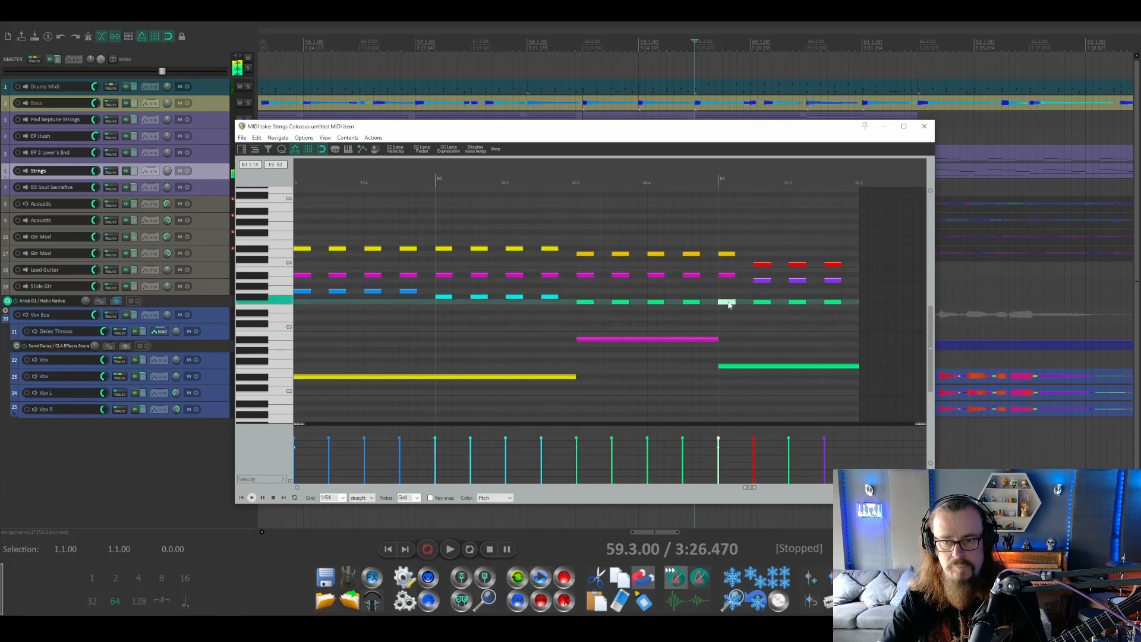
left_click(728, 280)
left_click(729, 255)
left_click_drag(729, 255, 729, 265)
key("space")
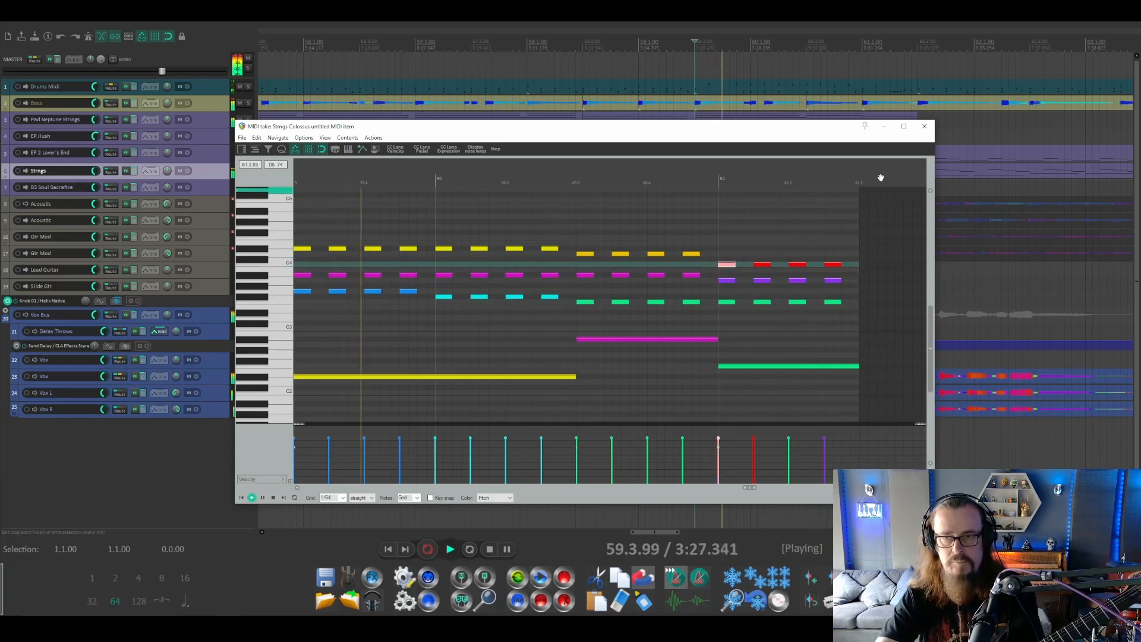
left_click(931, 129)
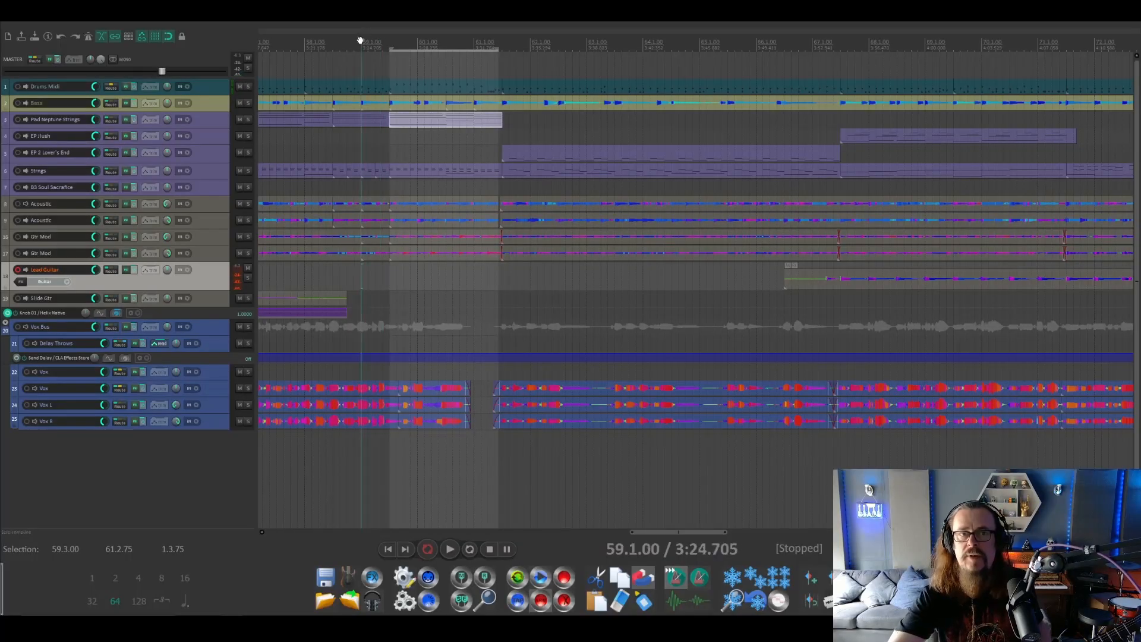
Try a Lead Guitar take over 59.3.00 to 61.2.75 with both item edges extended, and undo it
key("ctrl+r")
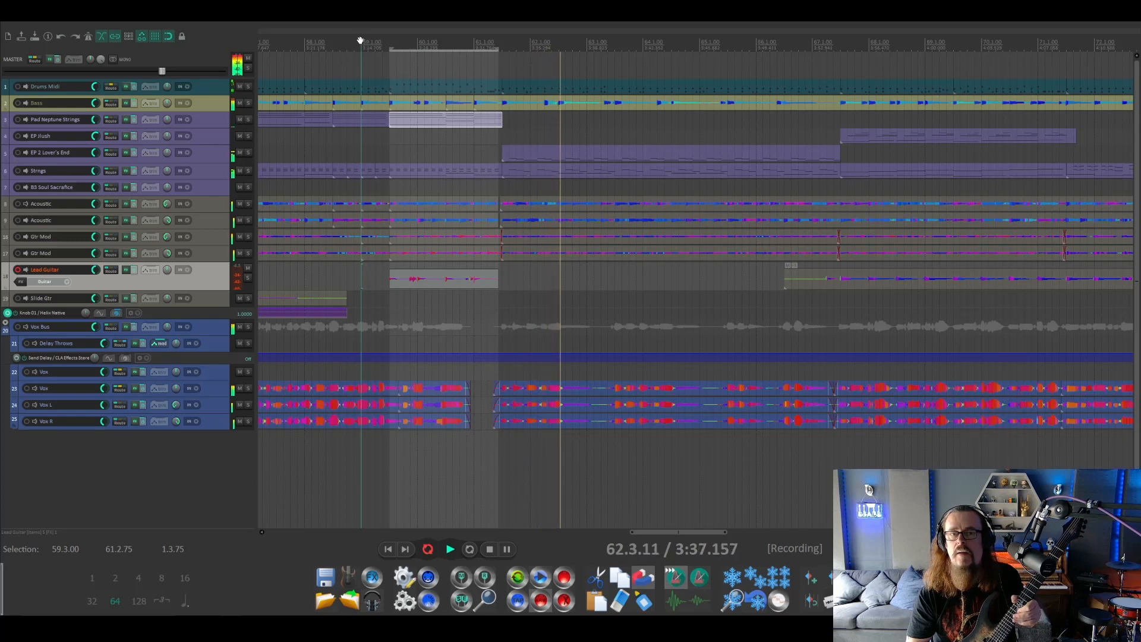
key("space")
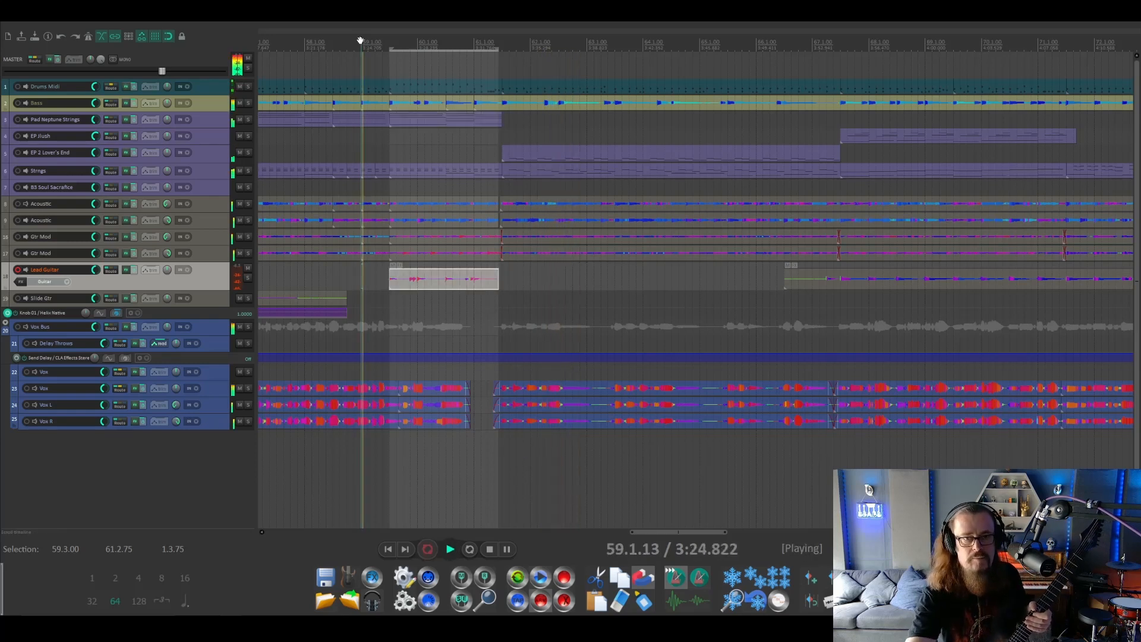
left_click(389, 274)
left_click_drag(387, 282, 382, 282)
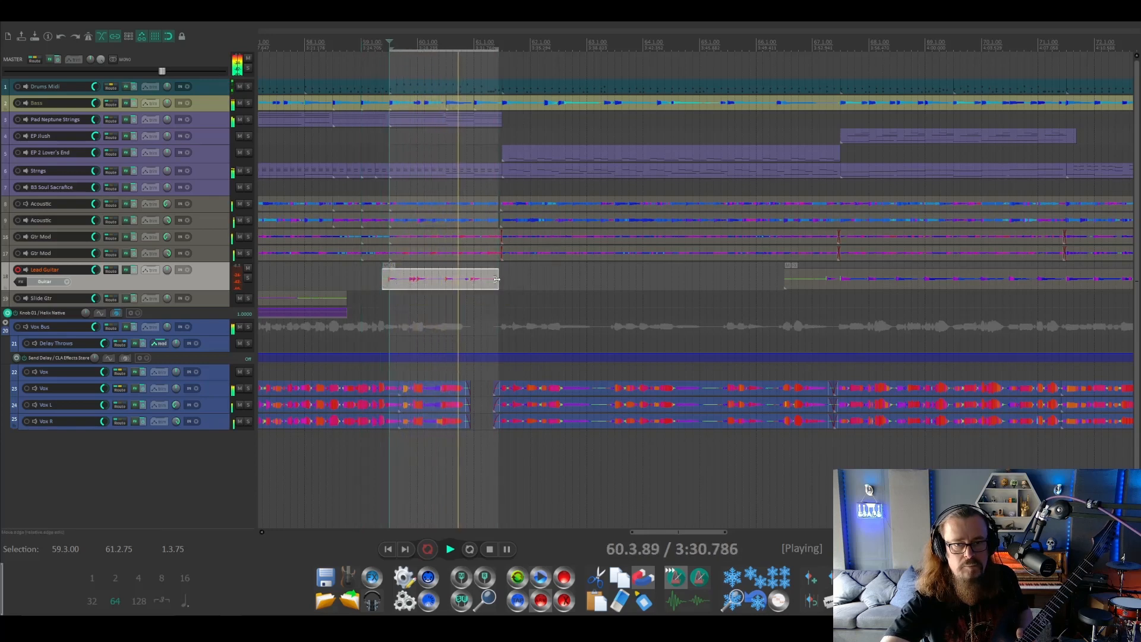
left_click_drag(499, 282, 541, 281)
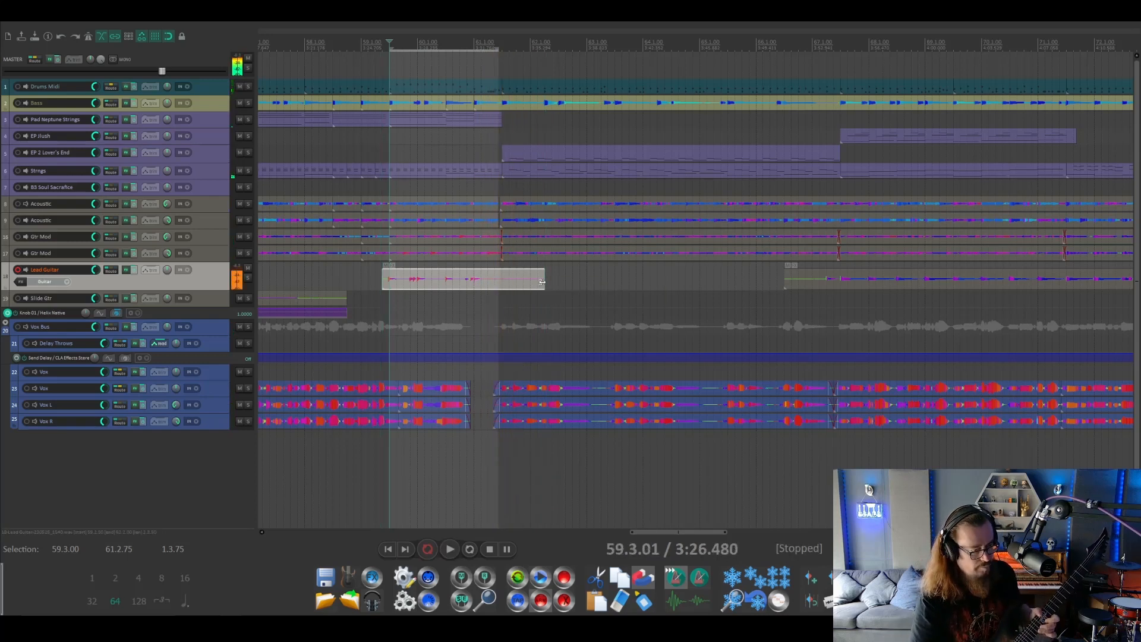
key("ctrl+z")
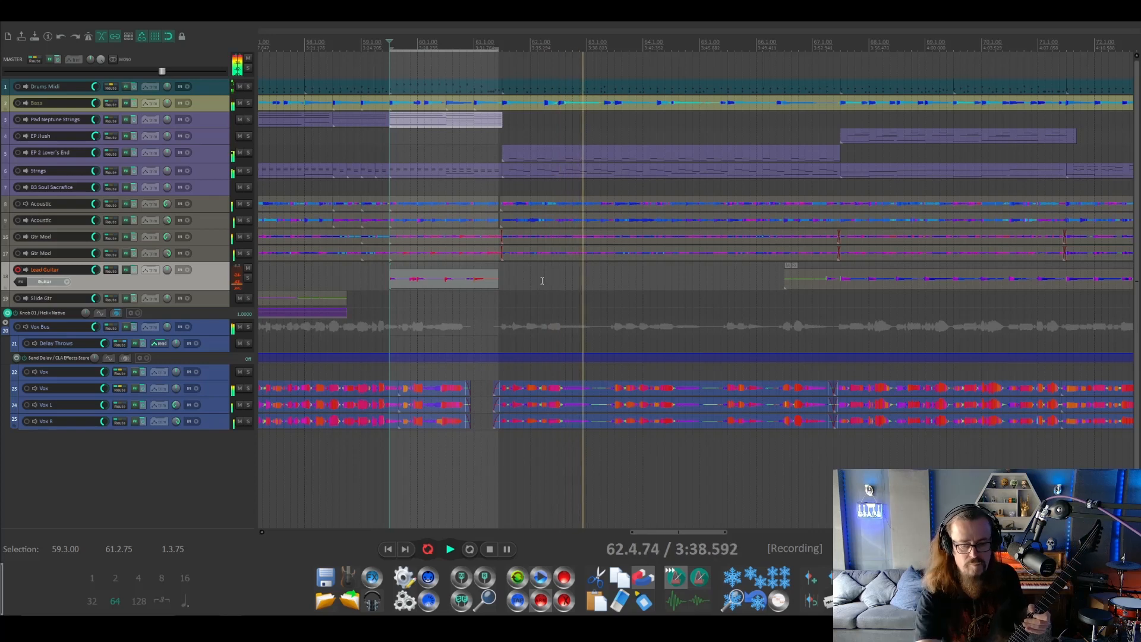
Record a new Lead Guitar take over 59.3.00 to 61.2.75, extending its start slightly and its end into bar 62
key("space")
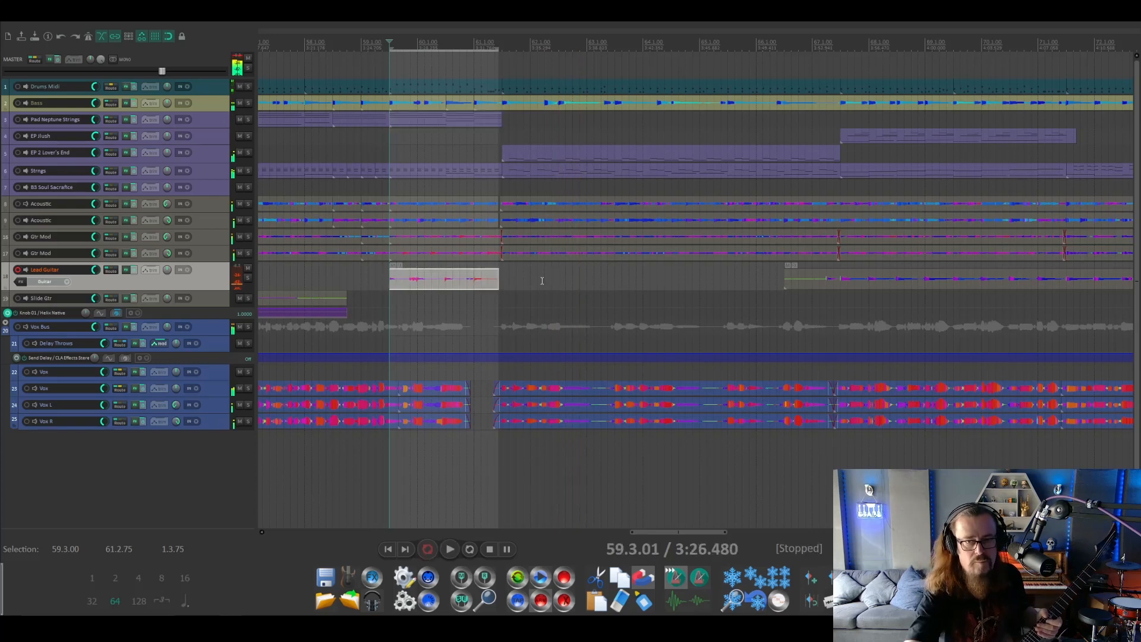
left_click_drag(498, 281, 538, 279)
left_click_drag(390, 280, 382, 279)
Play the new guitar take in context from 59.1.00 and disarm the Lead Guitar track
left_click(360, 41)
key("space")
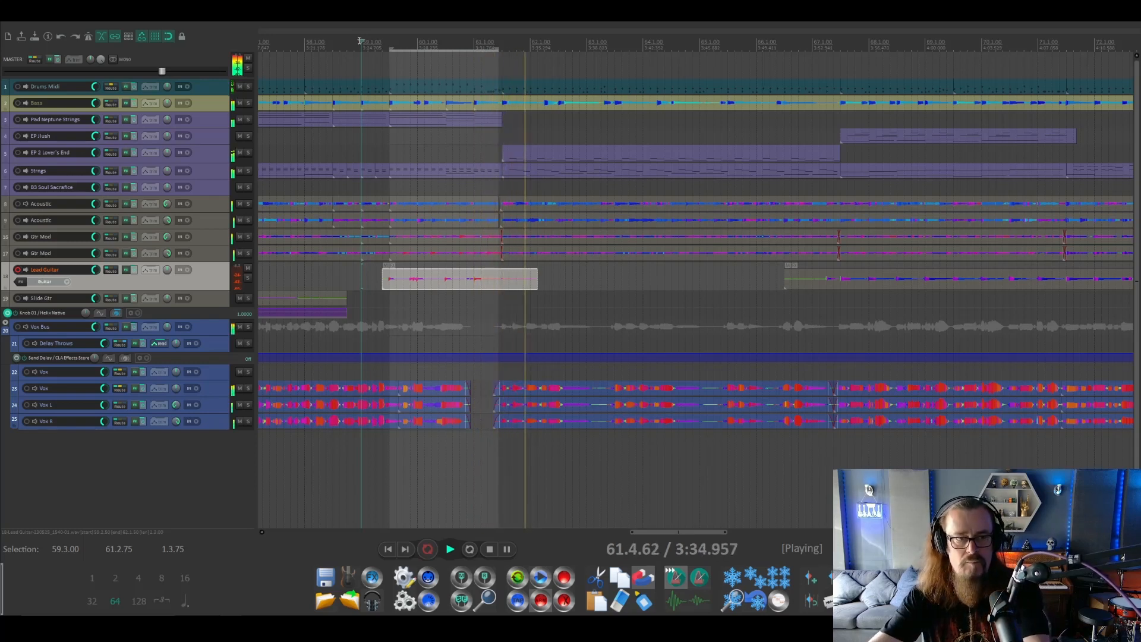
left_click(20, 271)
key("space")
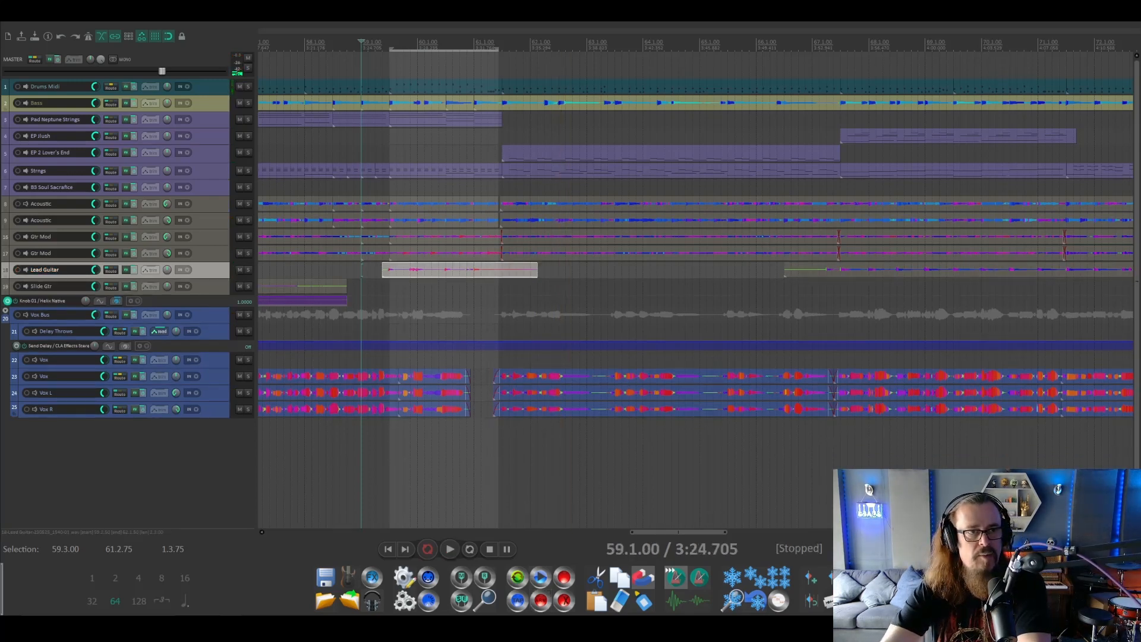
Save the project
left_click(8, 11)
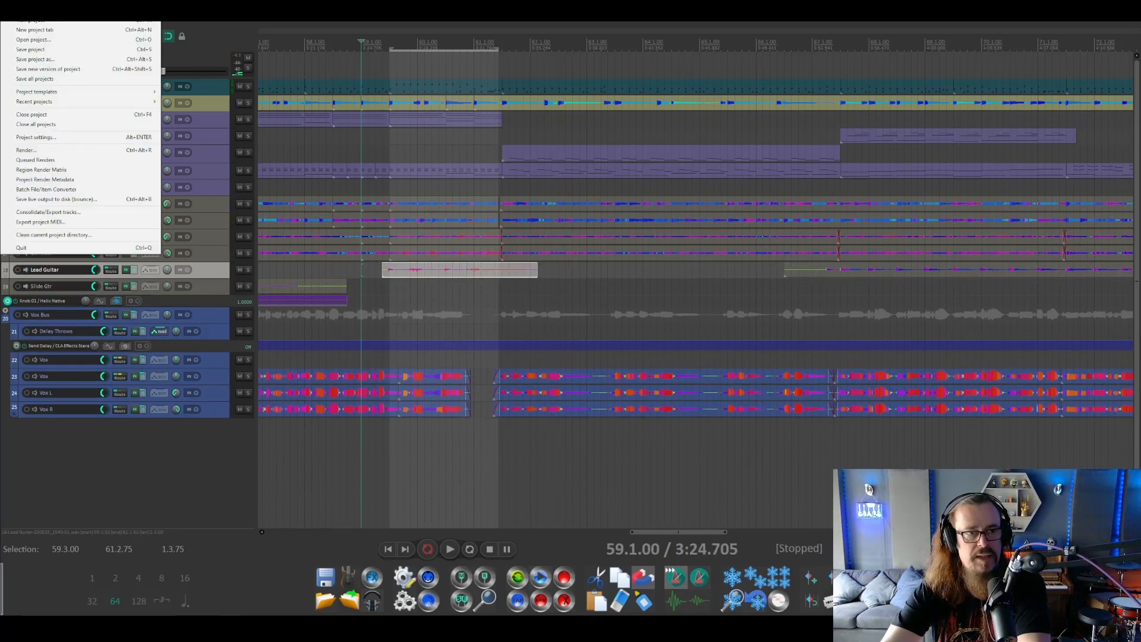
left_click(56, 49)
scroll(620, 337, "down", 4)
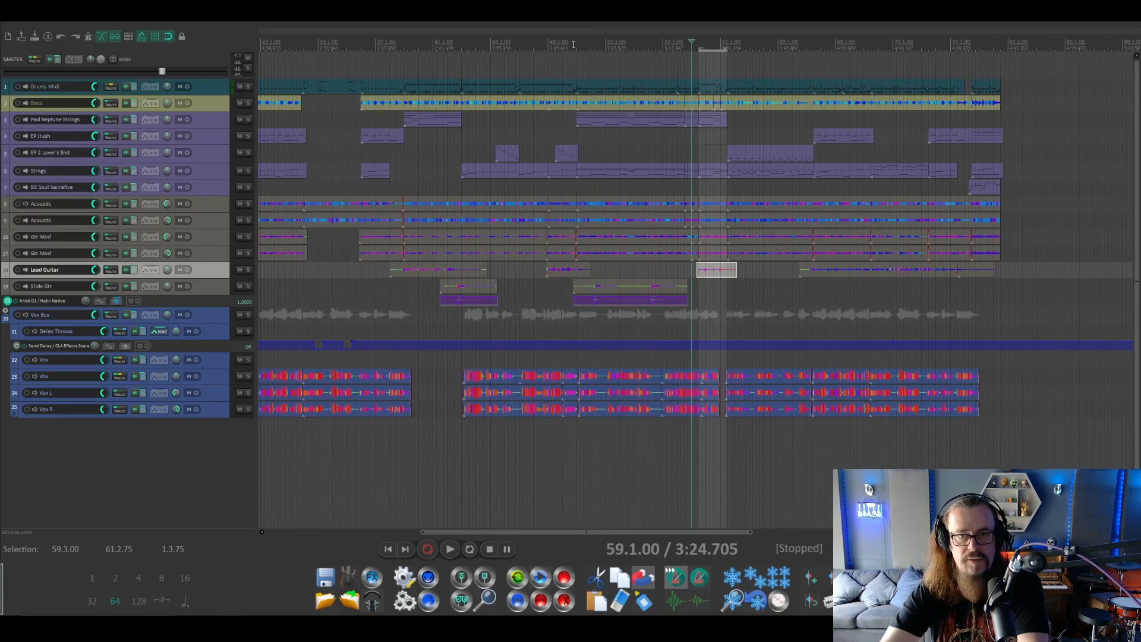